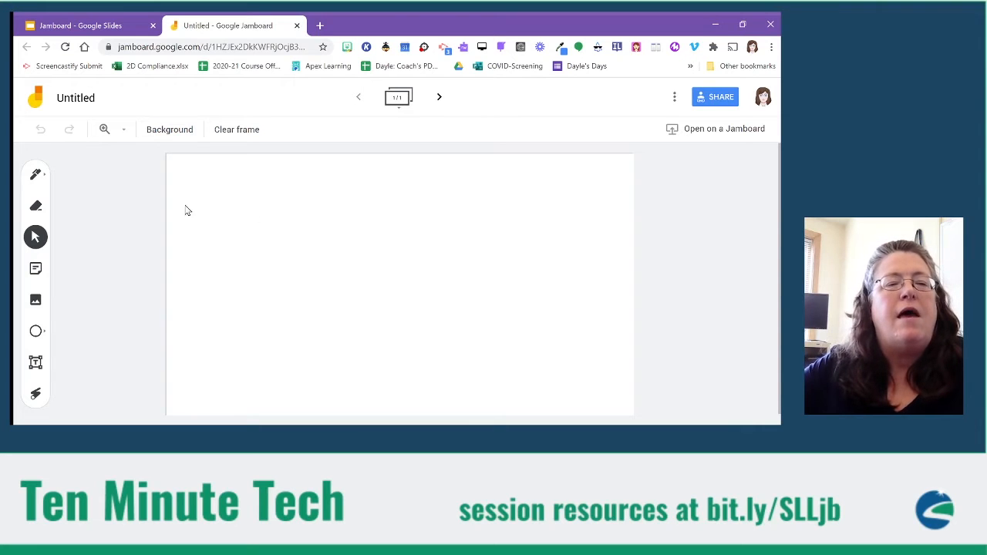
# Step: Rename the untitled jam as Test
pyautogui.click(77, 101)
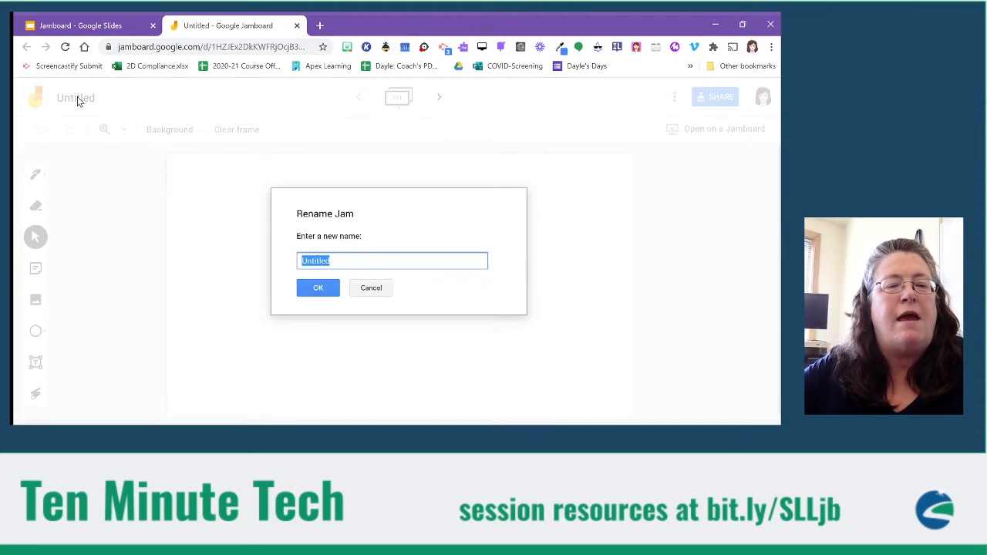
pyautogui.write('Test')
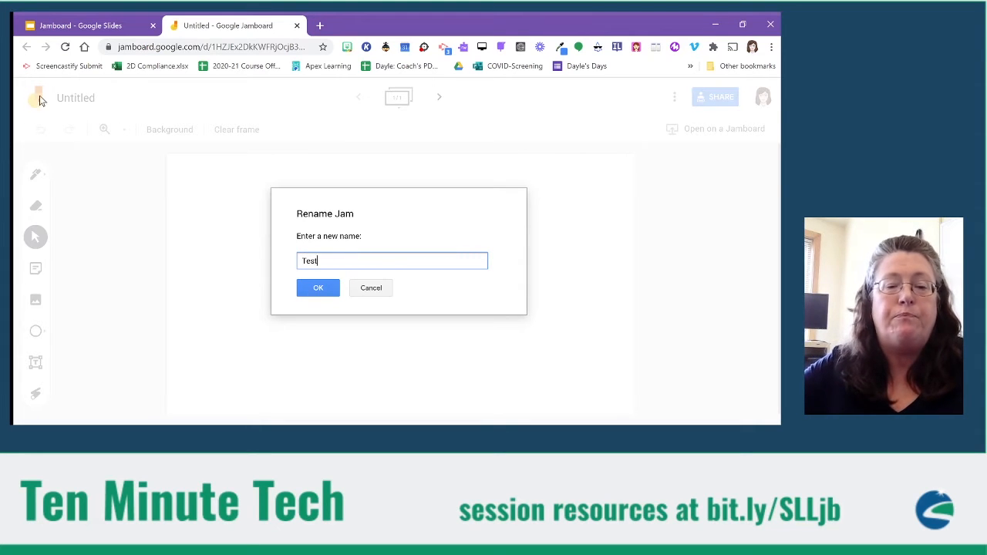
pyautogui.click(320, 288)
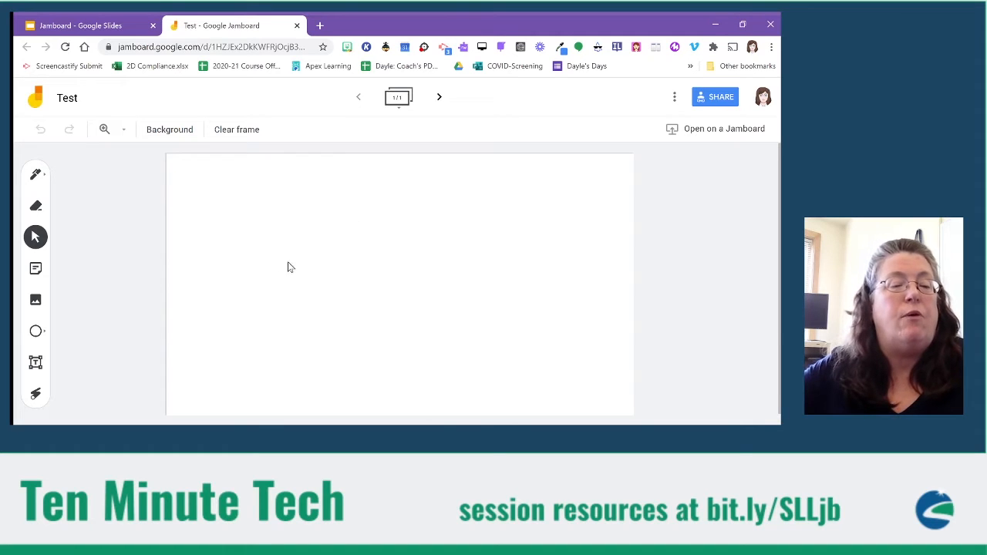
# Step: Draw a wavy black pen line across the frame's upper left area and a wide green brush stroke overlapping it
pyautogui.click(43, 178)
pyautogui.moveTo(188, 198)
pyautogui.mouseDown()
pyautogui.moveTo(229, 175)
pyautogui.moveTo(286, 260)
pyautogui.moveTo(369, 212)
pyautogui.mouseUp()
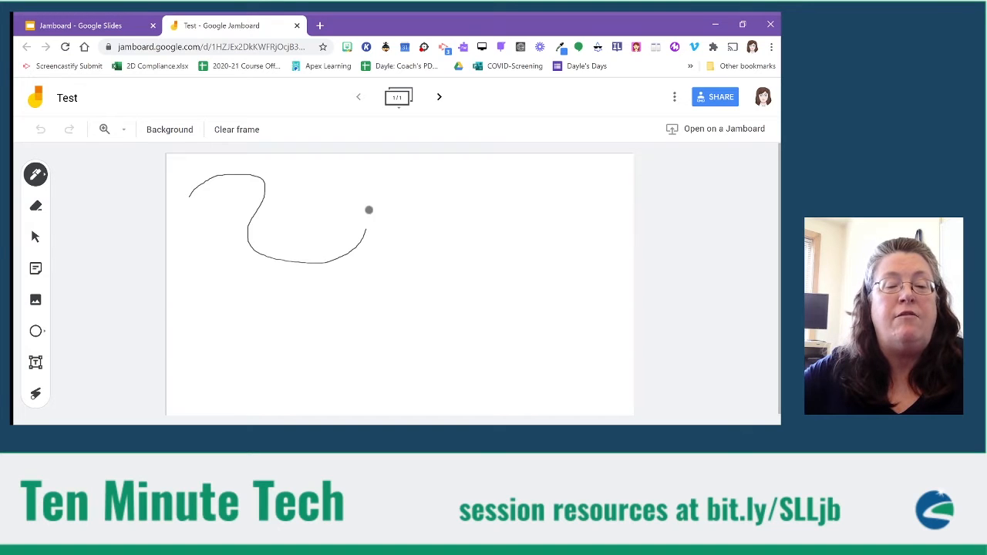
pyautogui.click(44, 179)
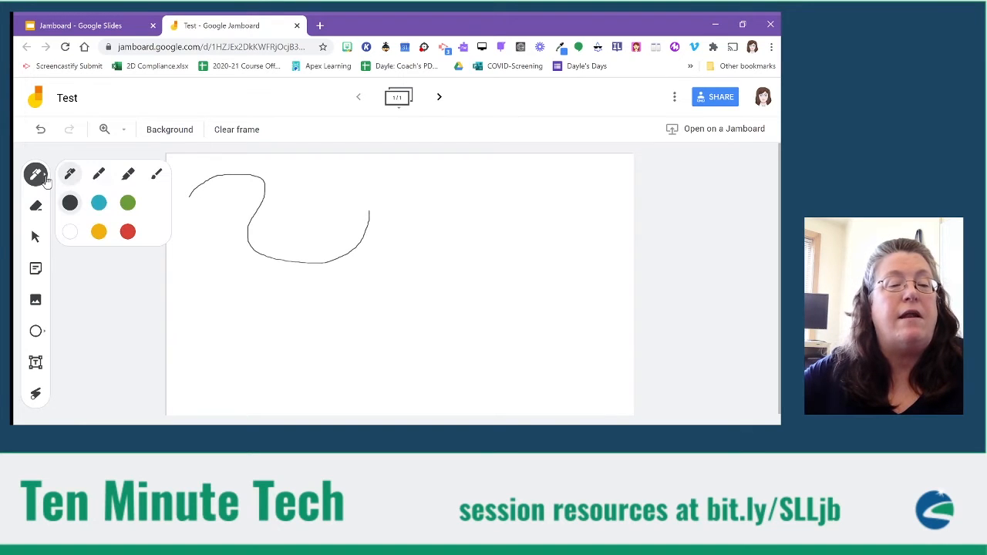
pyautogui.click(154, 183)
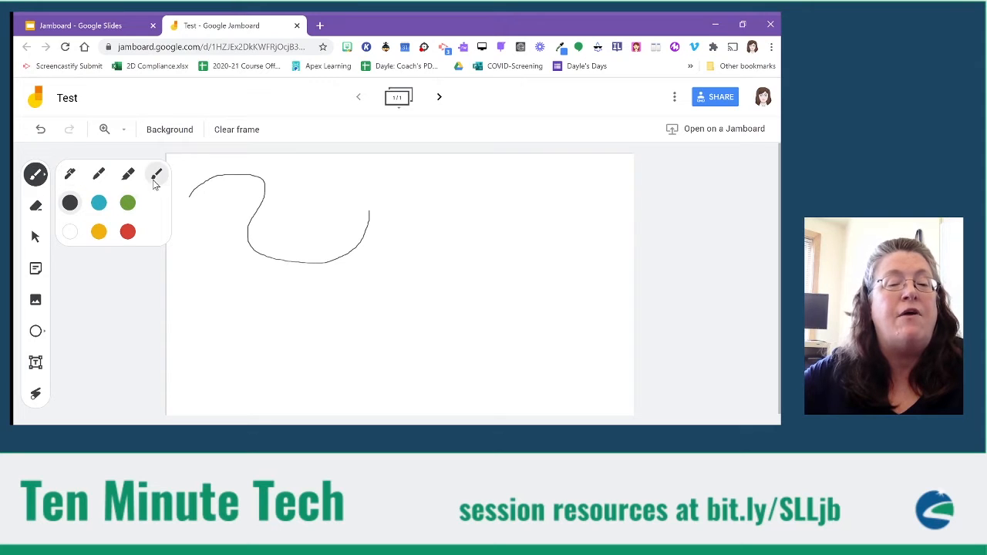
pyautogui.click(123, 206)
pyautogui.moveTo(199, 214)
pyautogui.mouseDown()
pyautogui.moveTo(280, 192)
pyautogui.moveTo(305, 221)
pyautogui.mouseUp()
pyautogui.moveTo(337, 252)
pyautogui.mouseDown()
pyautogui.moveTo(434, 203)
pyautogui.moveTo(343, 200)
pyautogui.mouseUp()
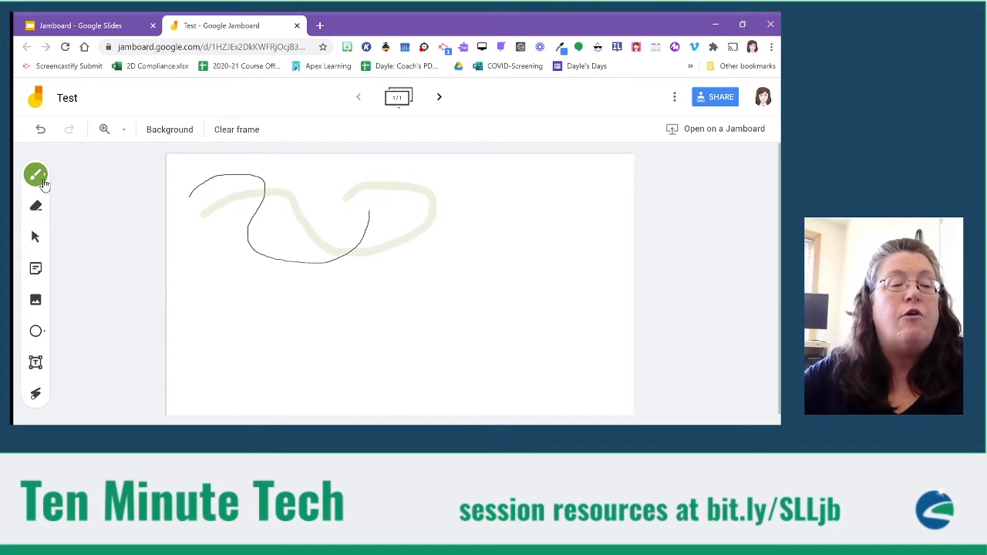
# Step: Erase parts of the black line and the green brush stroke around the place where they first cross
pyautogui.click(36, 206)
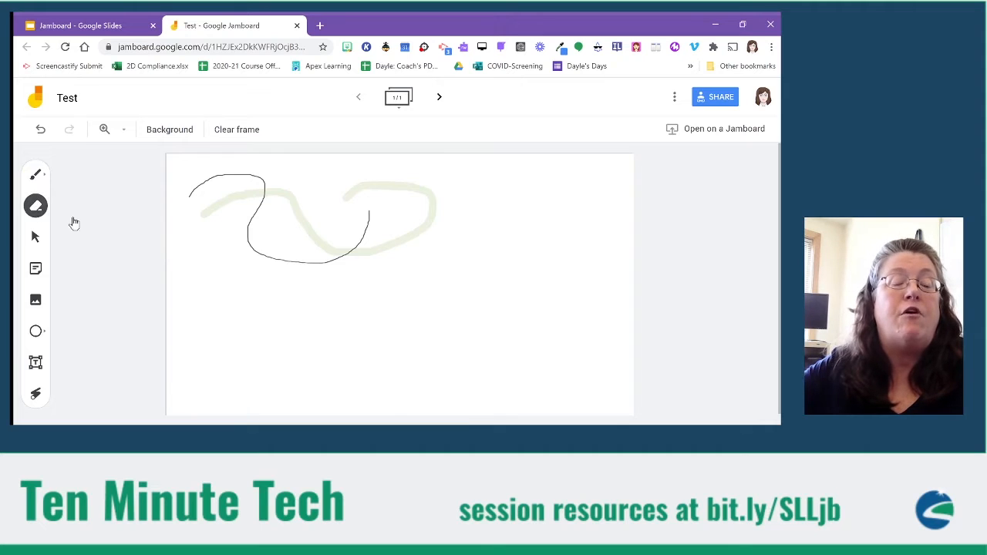
pyautogui.moveTo(249, 198)
pyautogui.mouseDown()
pyautogui.moveTo(224, 202)
pyautogui.moveTo(267, 200)
pyautogui.mouseUp()
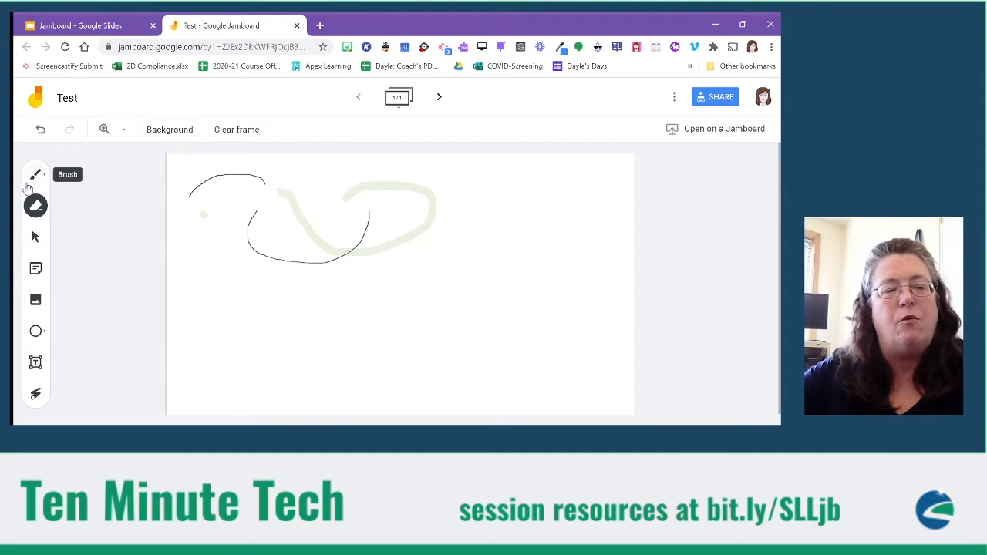
# Step: Add a yellow sticky note reading Hello, and dismiss the next blank sticky note without saving it
pyautogui.click(35, 269)
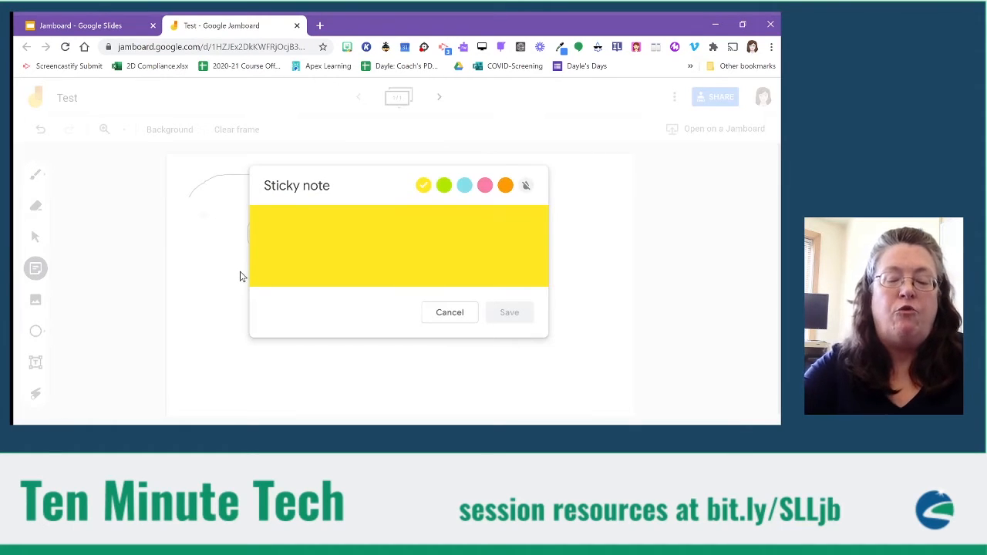
pyautogui.write('Hello')
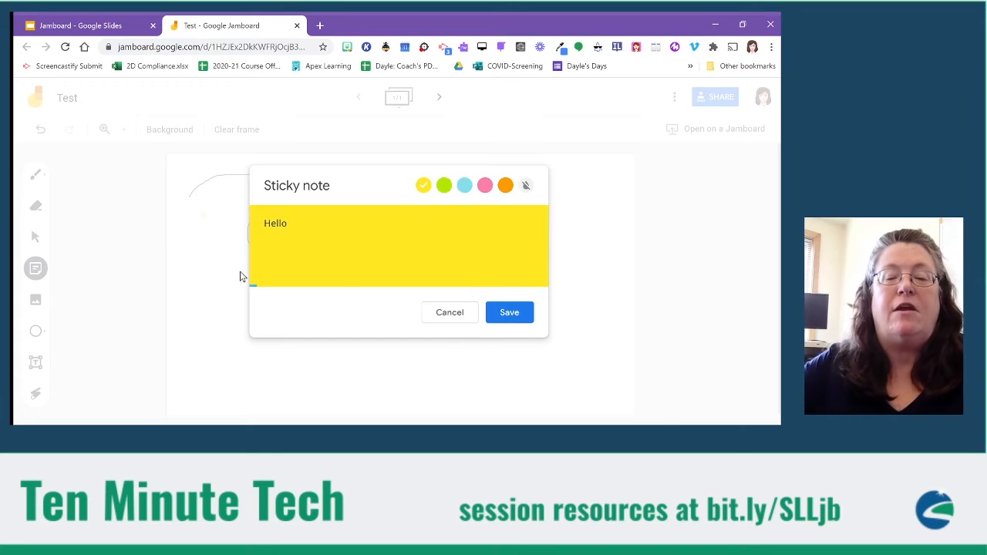
pyautogui.click(509, 312)
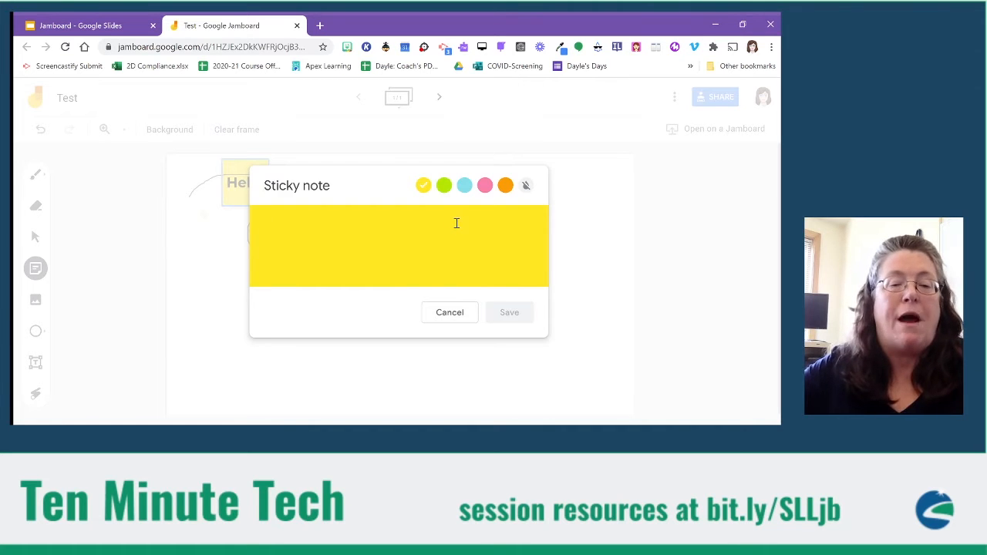
pyautogui.click(448, 311)
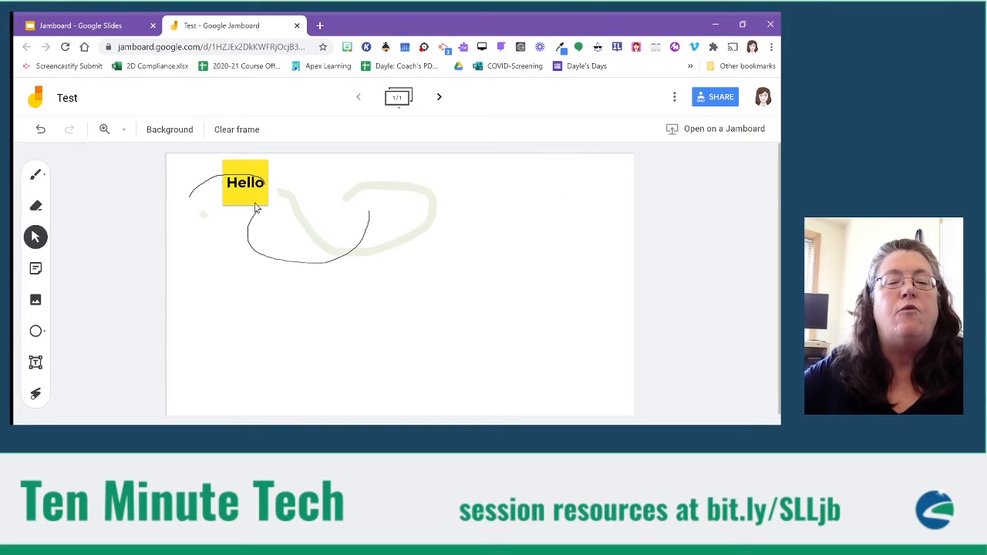
# Step: Move the Hello sticky note to the frame's upper right area and look over its available actions
pyautogui.moveTo(249, 198); pyautogui.dragTo(540, 192)
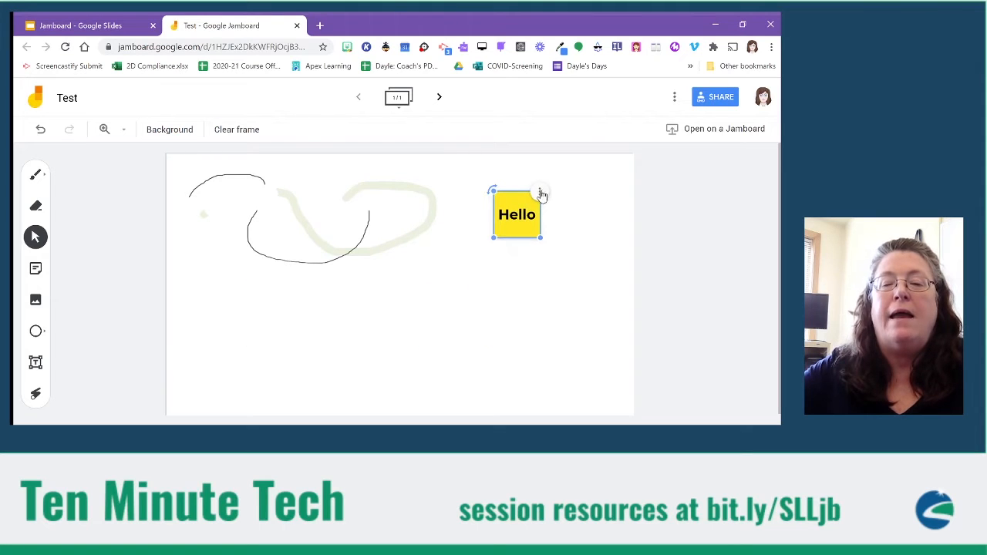
pyautogui.click(541, 194)
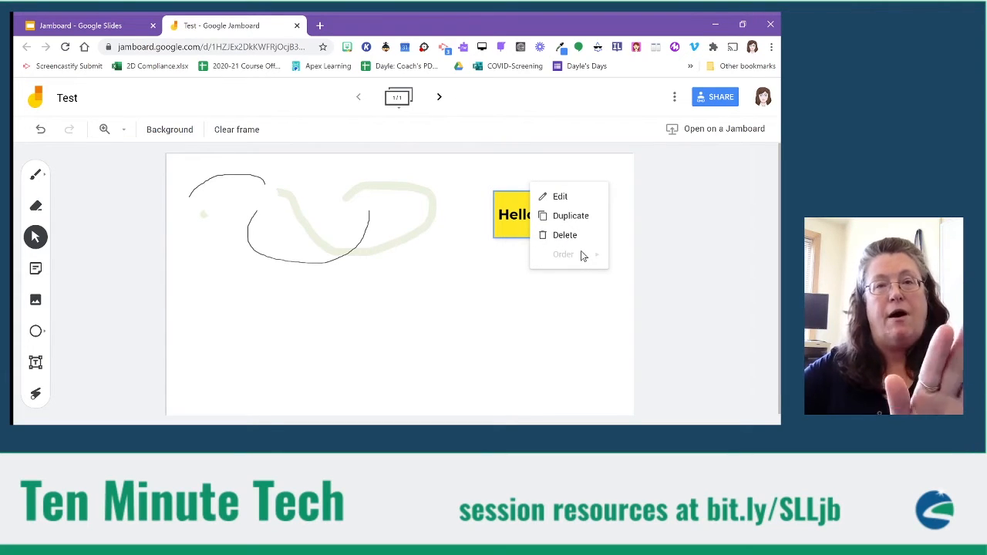
pyautogui.click(506, 277)
# Step: Enlarge the Hello sticky note to nearly twice its width and rotate it about 45 degrees counterclockwise
pyautogui.click(513, 229)
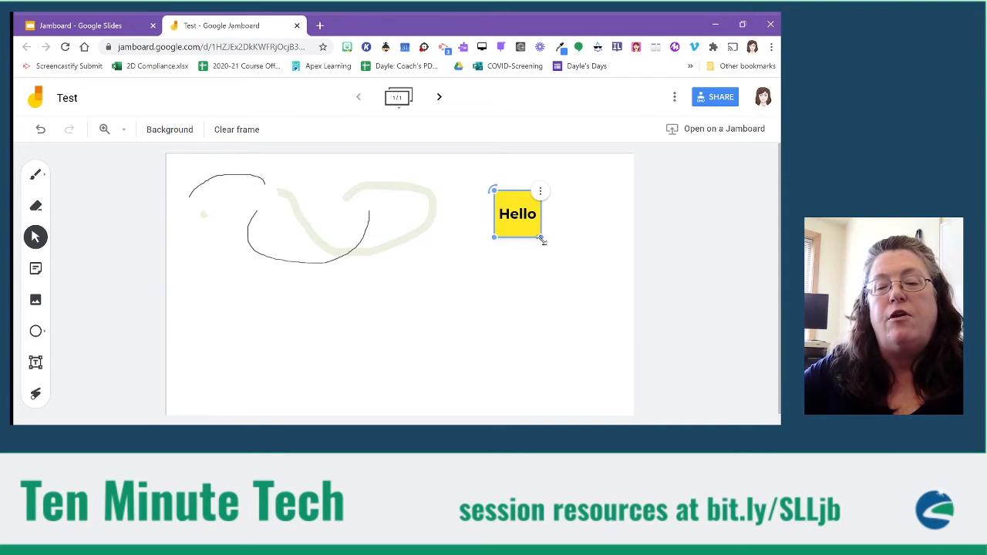
pyautogui.moveTo(541, 239); pyautogui.dragTo(578, 270)
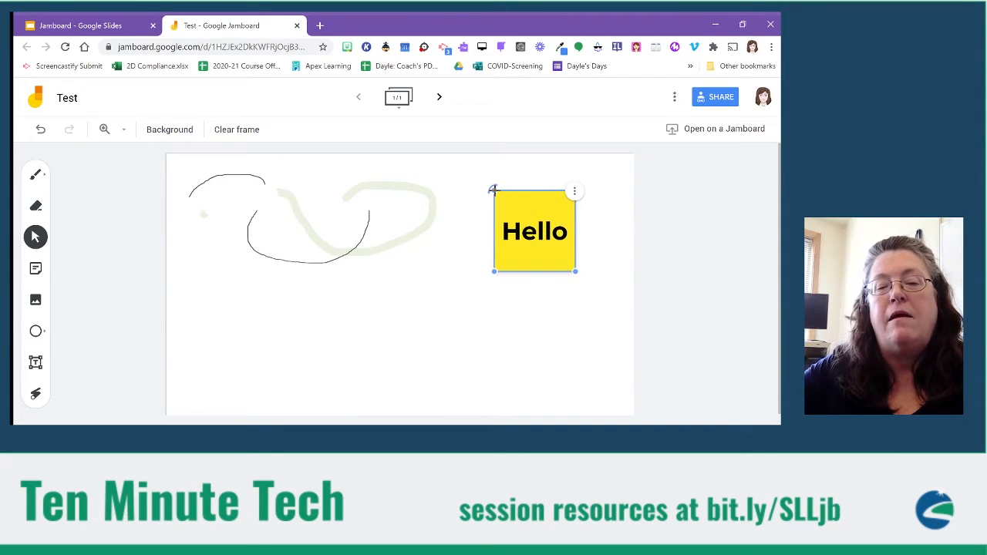
pyautogui.moveTo(493, 190); pyautogui.dragTo(451, 239)
pyautogui.click(434, 280)
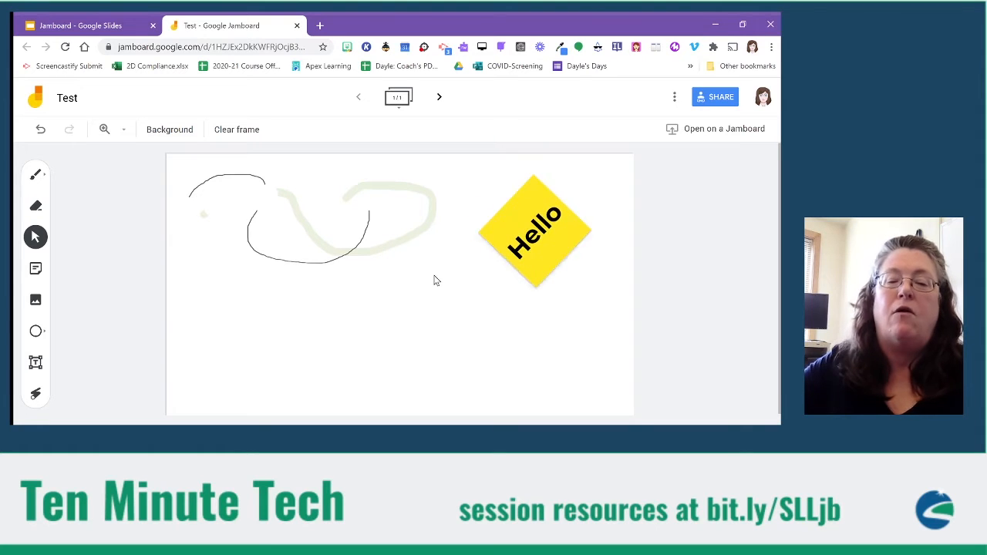
# Step: Insert the second school bus photo from a Google image search for "school bus" and place it in the frame's lower left corner
pyautogui.click(39, 302)
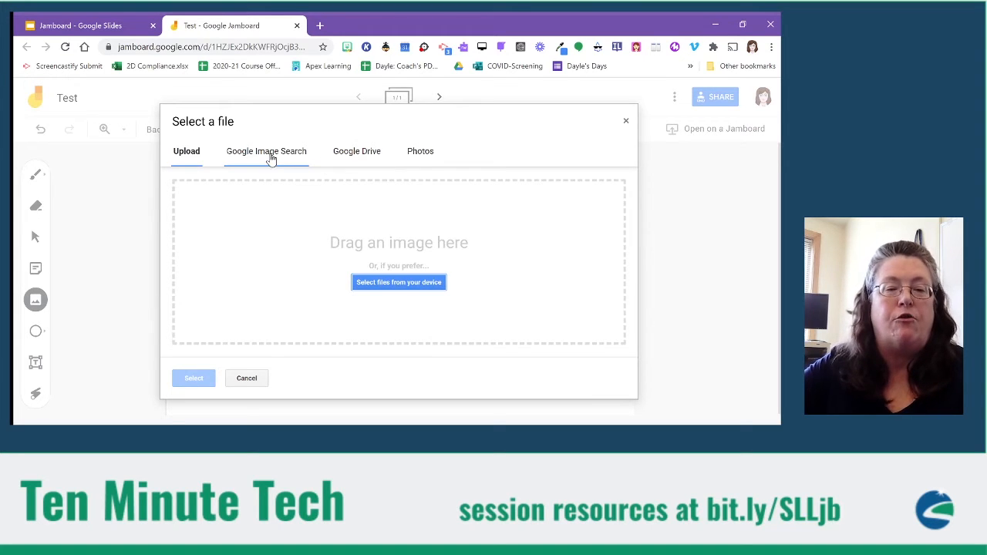
pyautogui.click(269, 158)
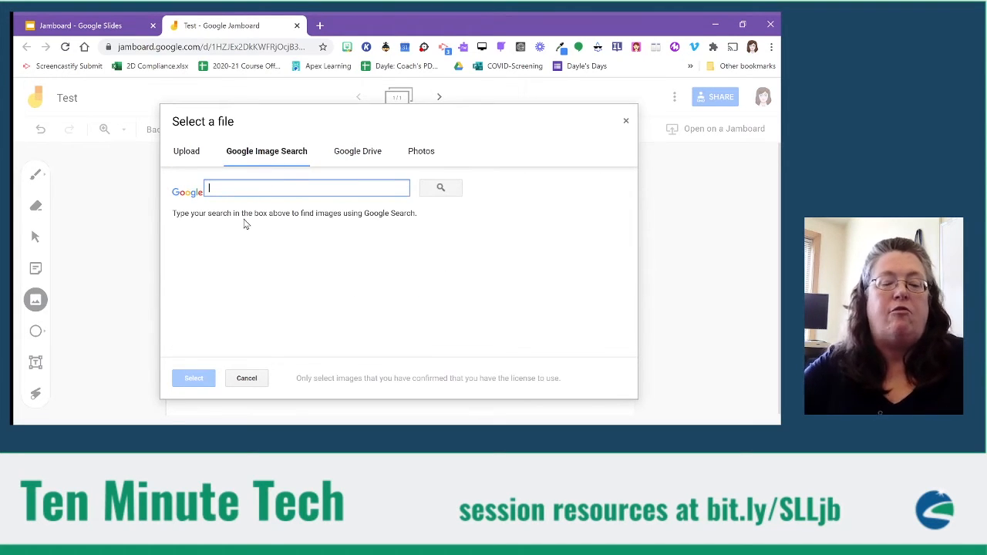
pyautogui.write('school ')
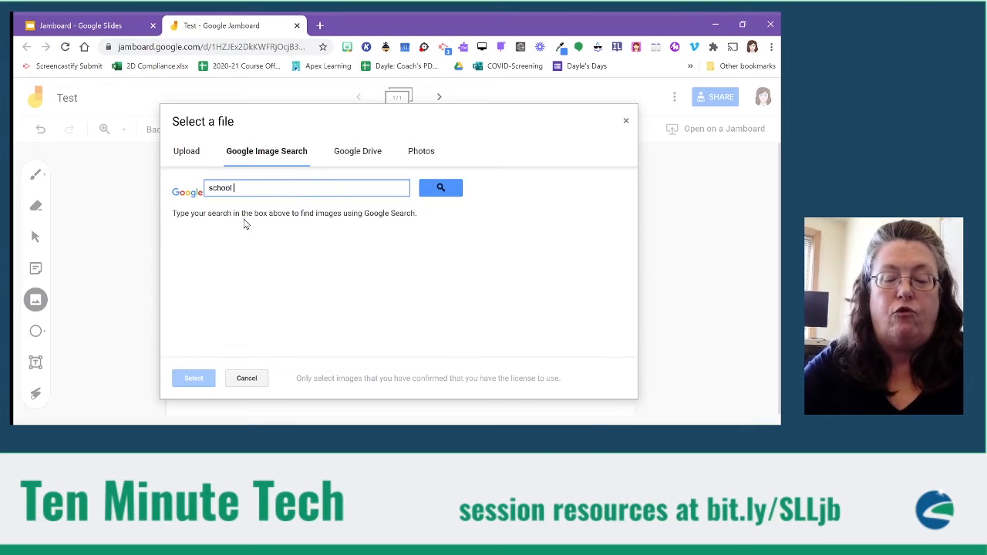
pyautogui.write('bus')
pyautogui.press('Return')
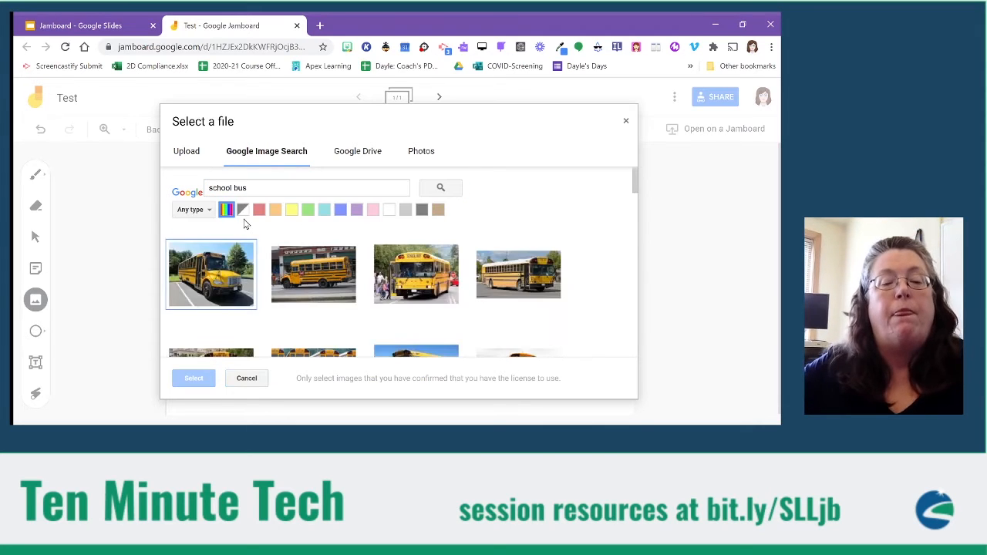
pyautogui.click(313, 285)
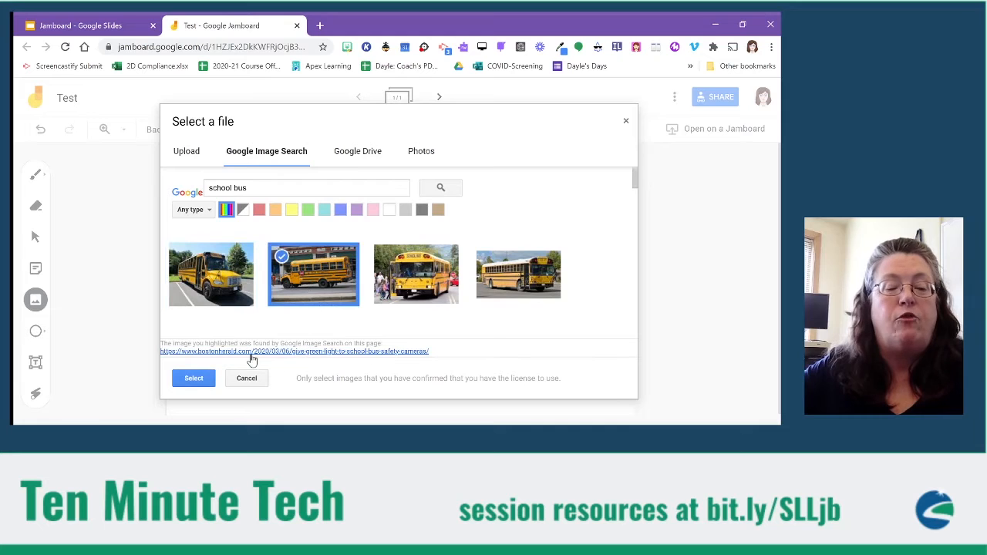
pyautogui.click(180, 377)
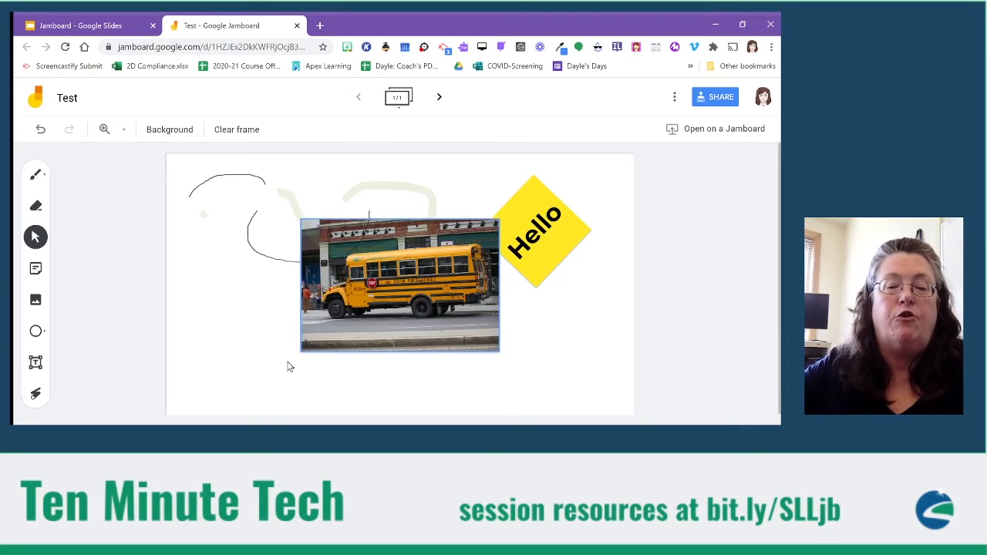
pyautogui.moveTo(375, 298); pyautogui.dragTo(251, 348)
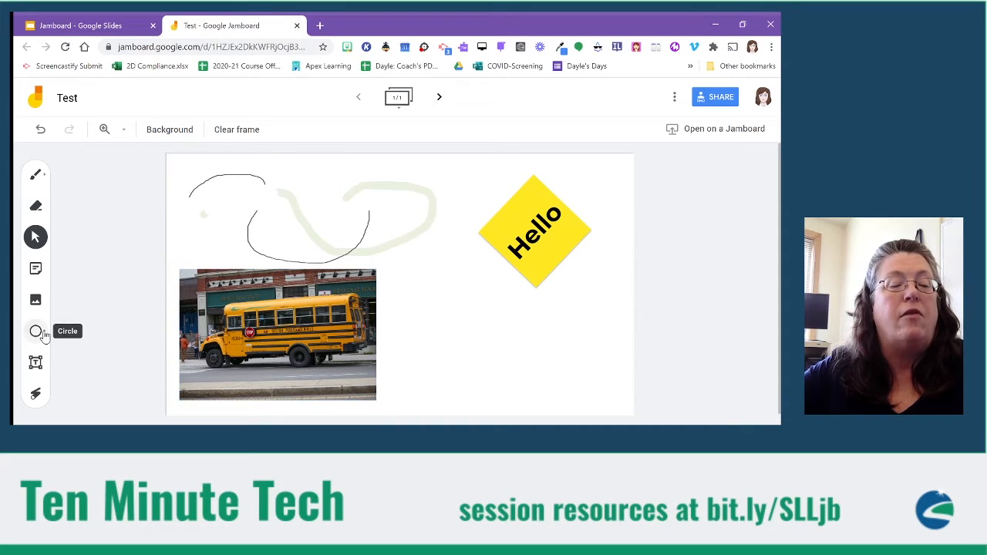
# Step: Draw a diamond shape between the bus photo and the Hello note, and fill it with light blue
pyautogui.click(39, 333)
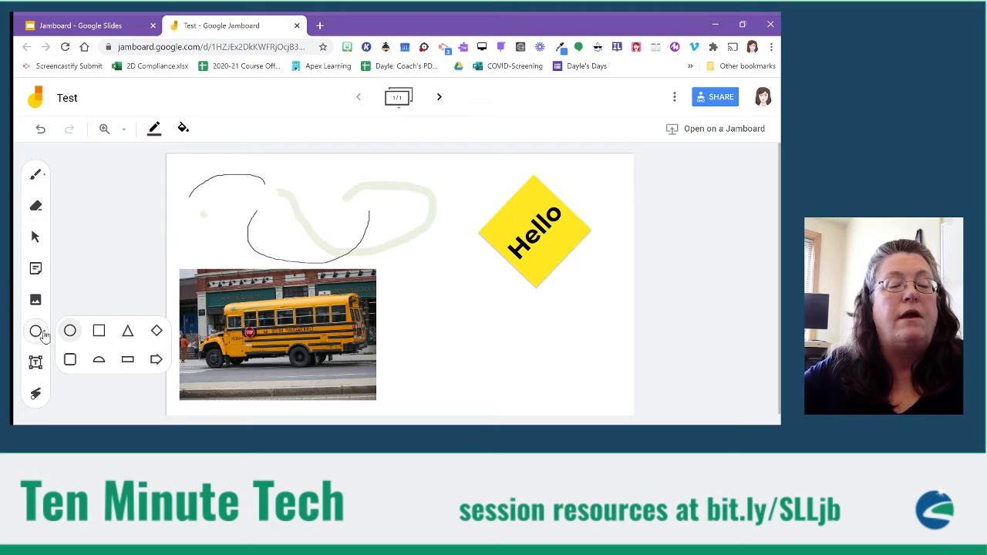
pyautogui.click(157, 330)
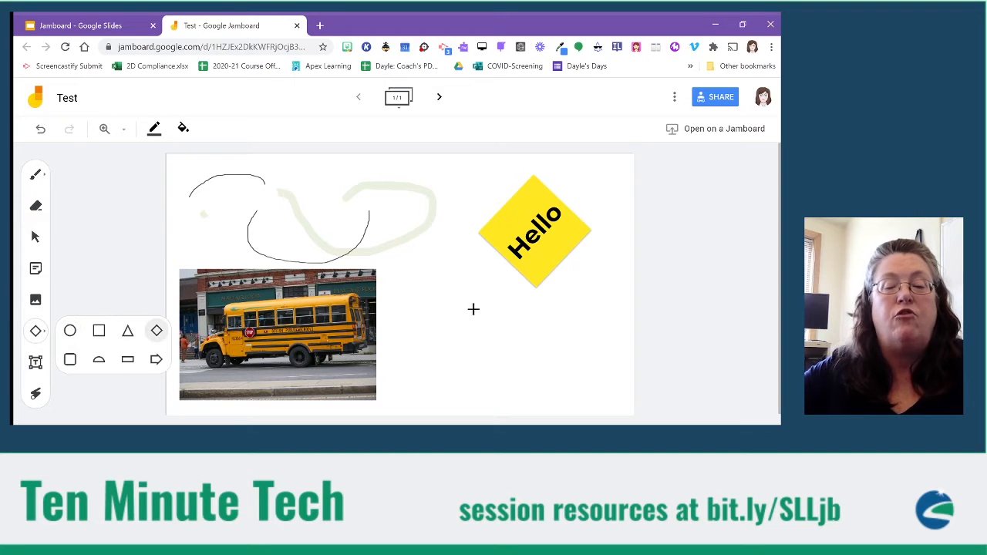
pyautogui.moveTo(432, 290); pyautogui.dragTo(521, 369)
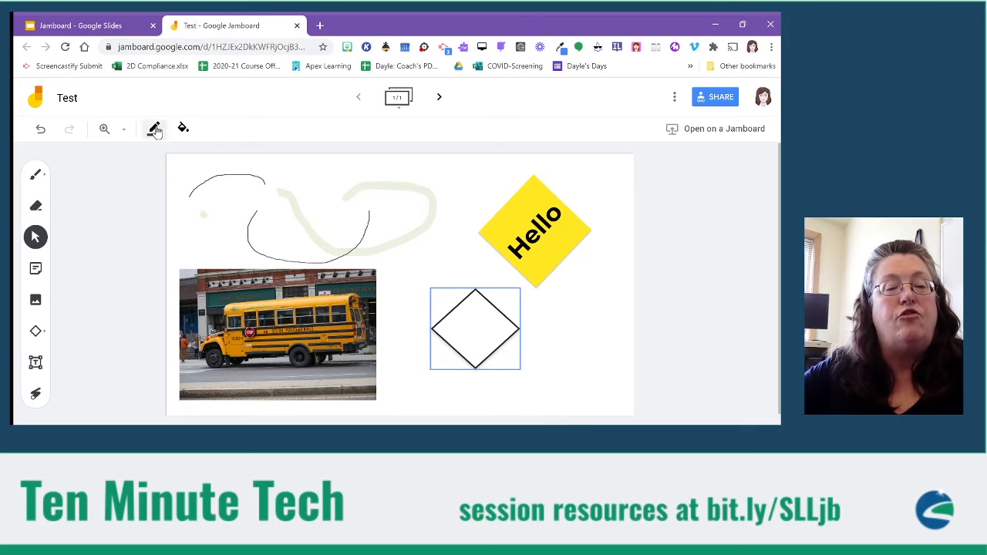
pyautogui.click(183, 127)
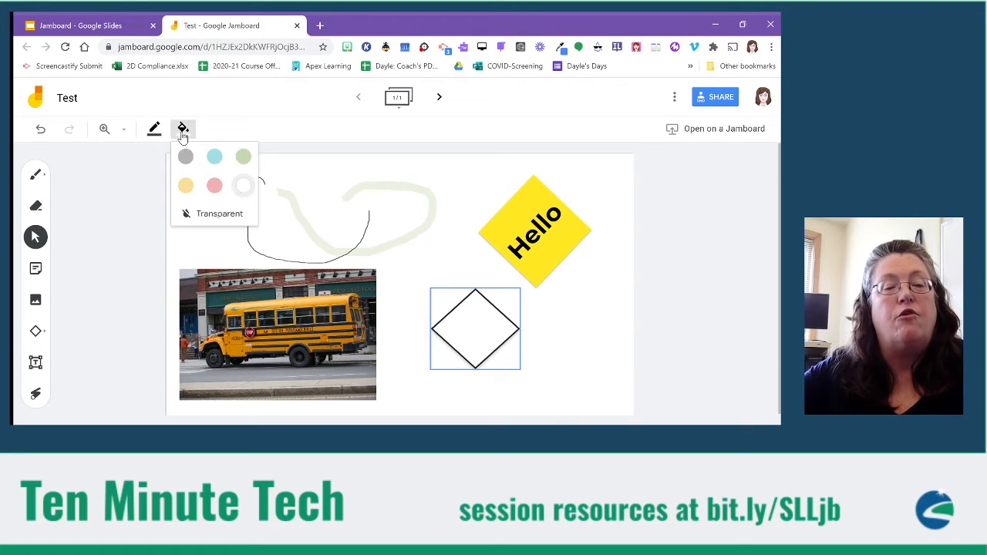
pyautogui.click(214, 157)
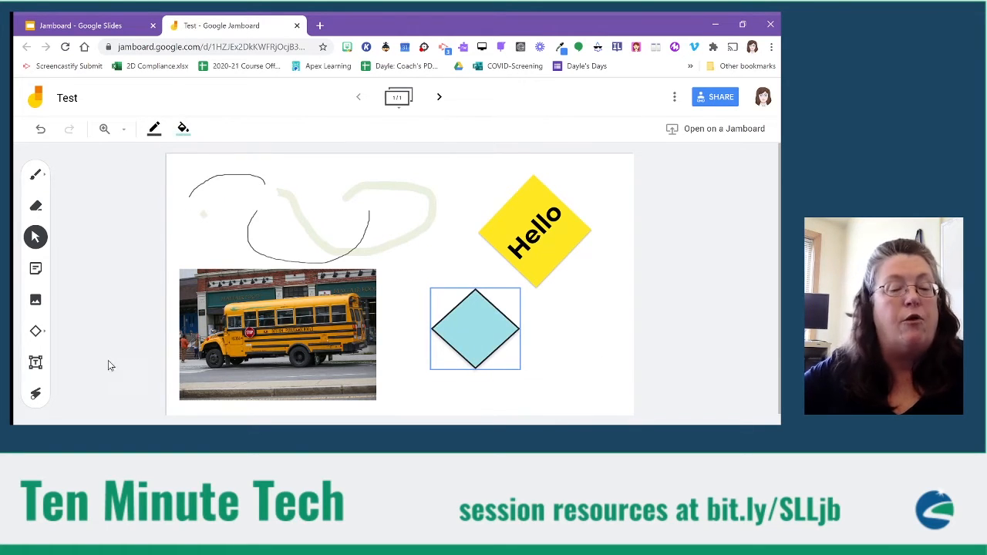
# Step: Add a text box reading "hello" in the gap between the erased strokes at the top of the frame
pyautogui.click(36, 363)
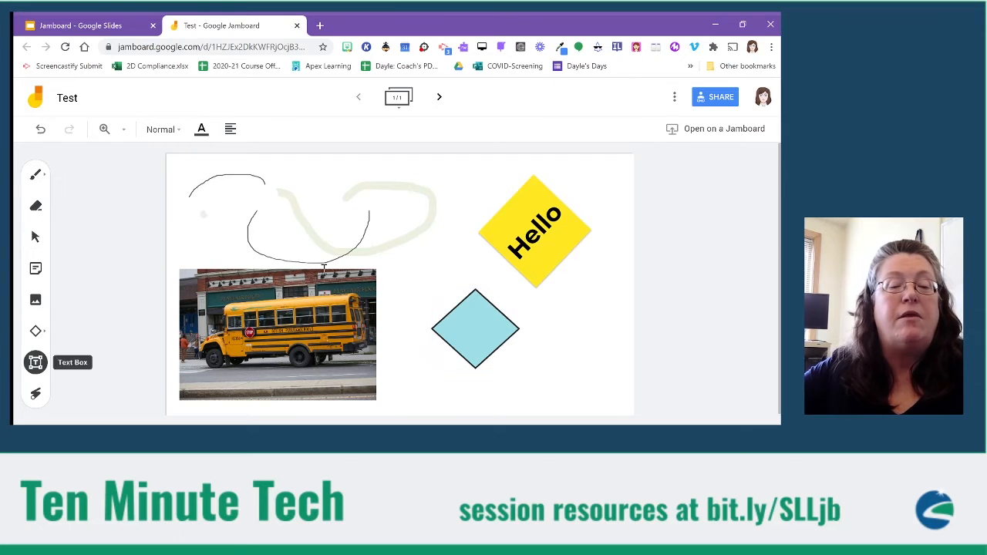
pyautogui.click(271, 190)
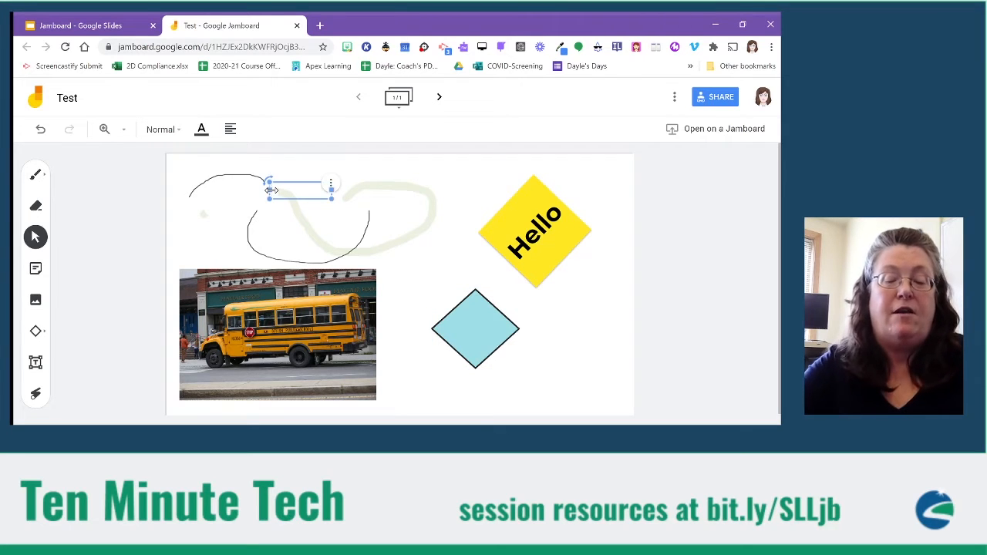
pyautogui.write('Te')
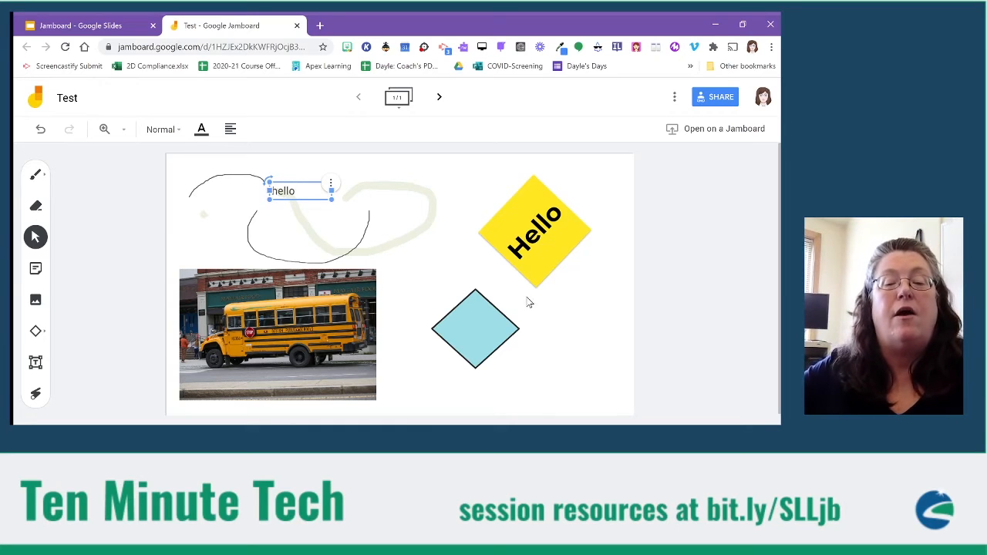
pyautogui.click(446, 278)
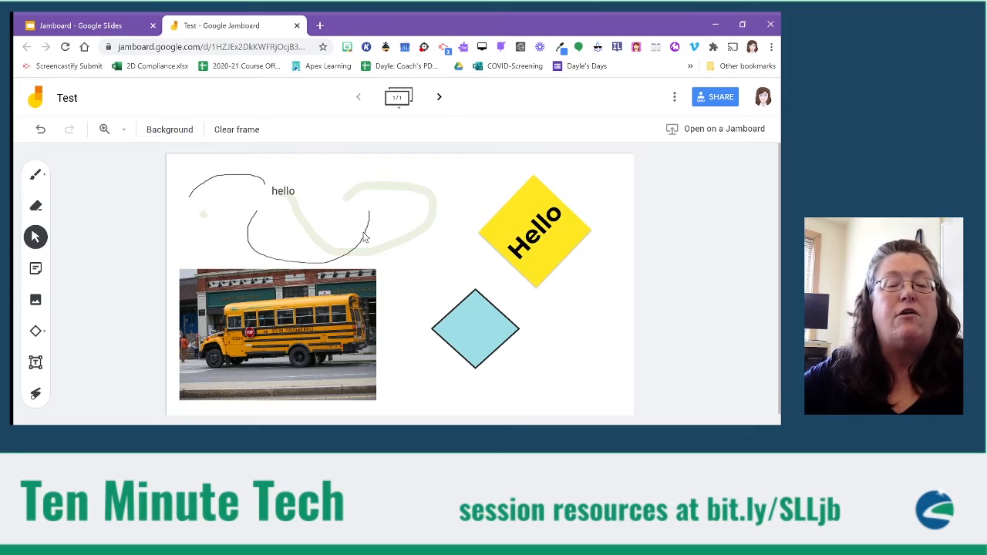
# Step: Use the laser tool to trace temporary strokes across the frame around the hello text, the diamond and the Hello note
pyautogui.click(36, 395)
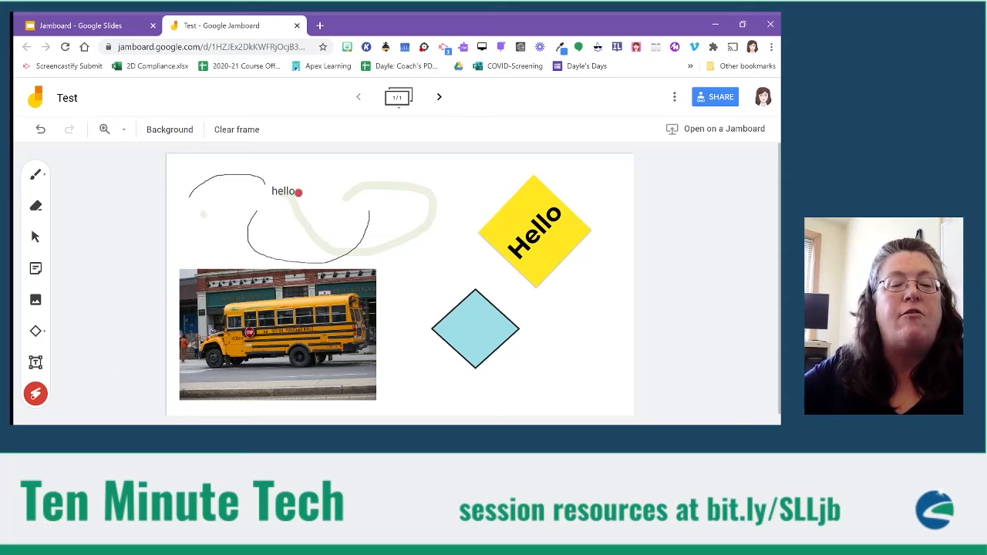
pyautogui.moveTo(287, 169)
pyautogui.mouseDown()
pyautogui.moveTo(244, 188)
pyautogui.moveTo(314, 218)
pyautogui.moveTo(288, 164)
pyautogui.moveTo(240, 222)
pyautogui.moveTo(401, 179)
pyautogui.moveTo(411, 212)
pyautogui.mouseUp()
pyautogui.moveTo(458, 253)
pyautogui.mouseDown()
pyautogui.moveTo(606, 220)
pyautogui.moveTo(535, 288)
pyautogui.moveTo(598, 304)
pyautogui.mouseUp()
pyautogui.moveTo(548, 337)
pyautogui.mouseDown()
pyautogui.moveTo(452, 326)
pyautogui.moveTo(519, 394)
pyautogui.moveTo(431, 414)
pyautogui.mouseUp()
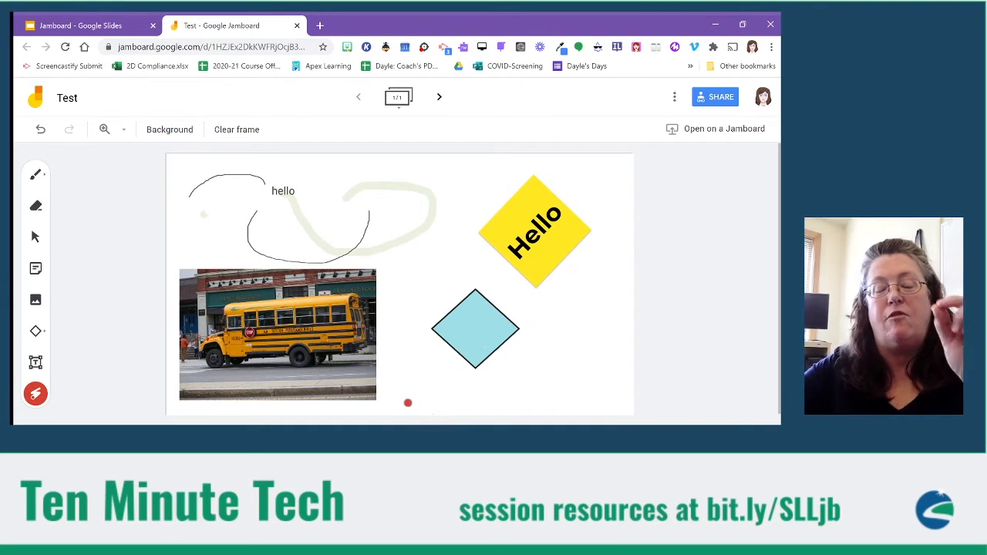
pyautogui.moveTo(414, 262)
pyautogui.mouseDown()
pyautogui.moveTo(489, 207)
pyautogui.moveTo(535, 309)
pyautogui.moveTo(420, 255)
pyautogui.mouseUp()
pyautogui.moveTo(395, 191)
pyautogui.mouseDown()
pyautogui.moveTo(455, 245)
pyautogui.moveTo(438, 252)
pyautogui.mouseUp()
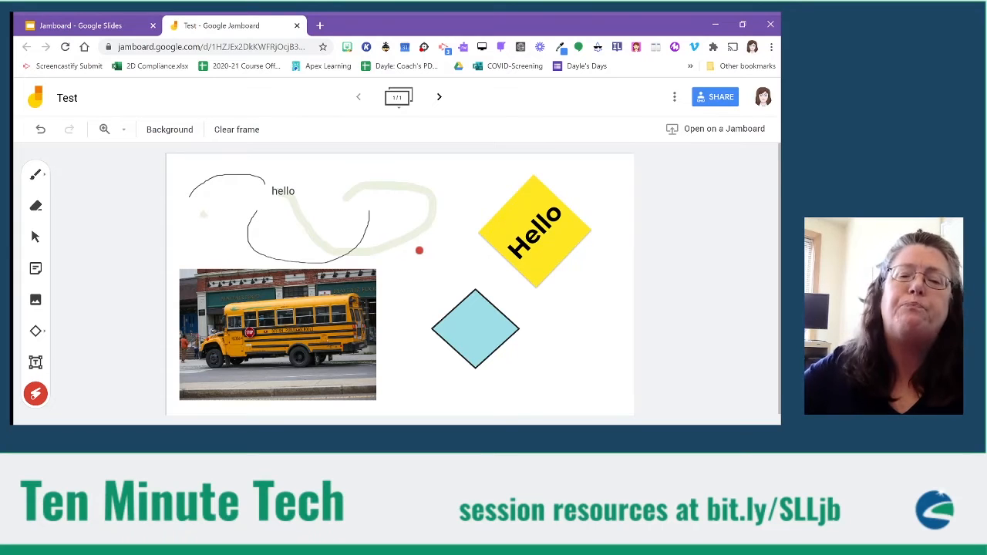
# Step: Set the frame's background to the square grid pattern
pyautogui.click(176, 133)
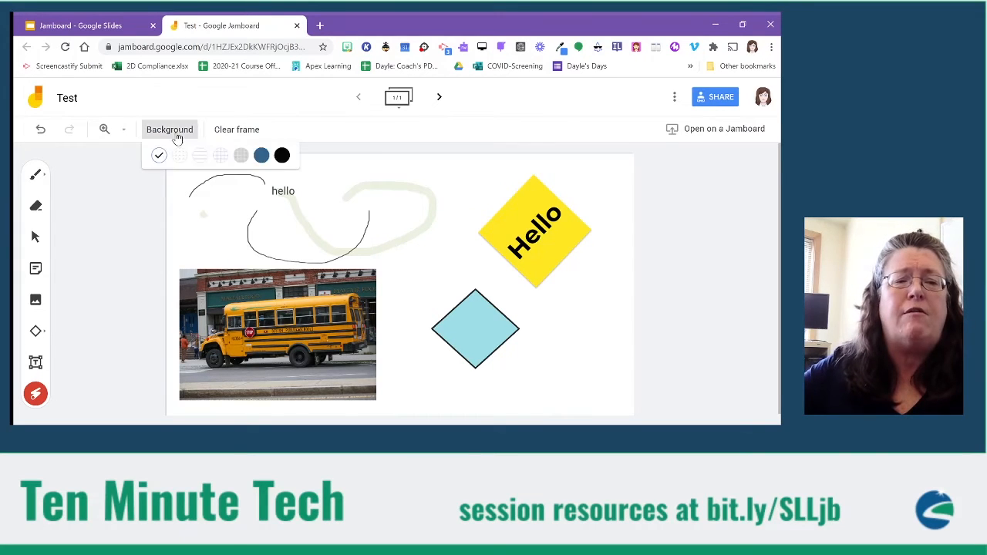
pyautogui.click(220, 156)
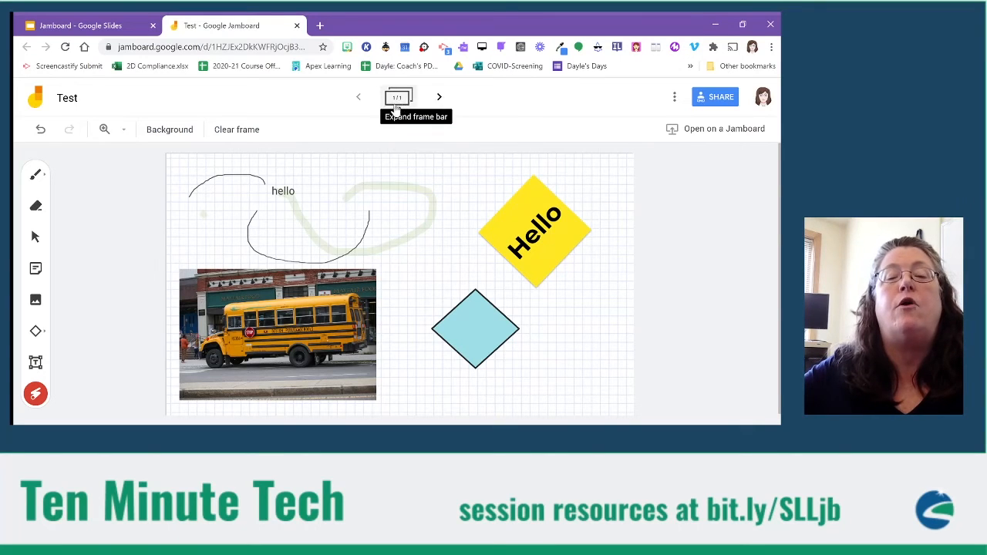
# Step: Add two blank frames after the first frame, and duplicate the first frame with all its content
pyautogui.click(440, 98)
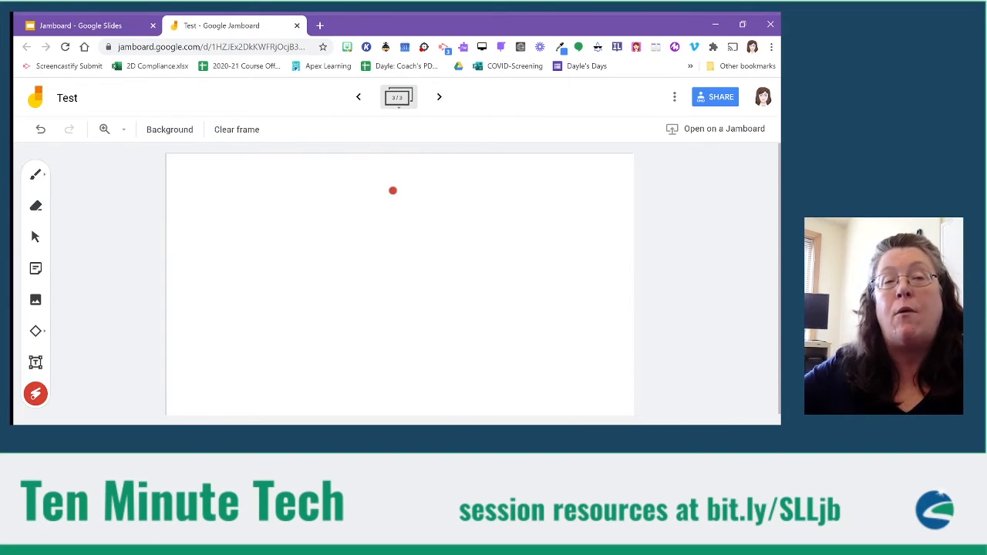
pyautogui.click(398, 108)
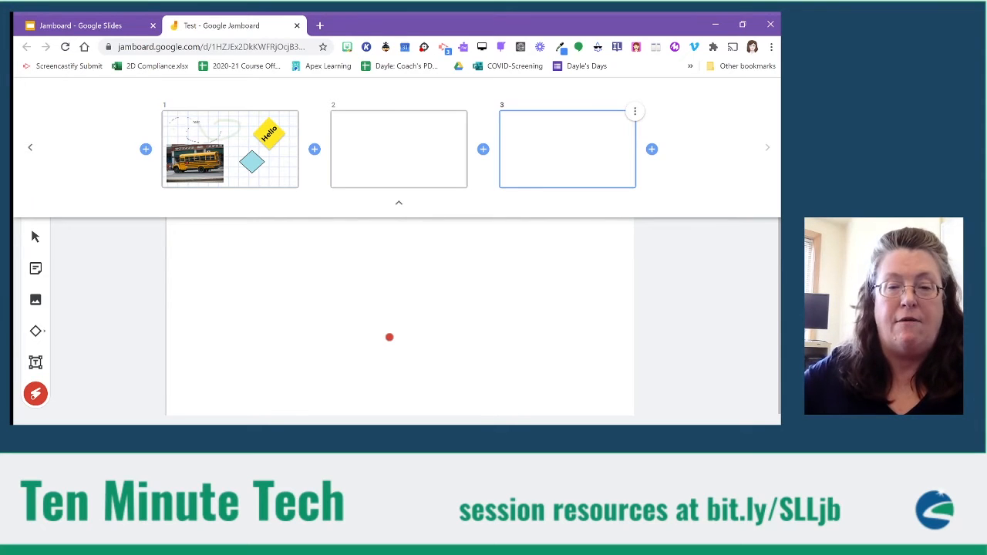
pyautogui.click(297, 112)
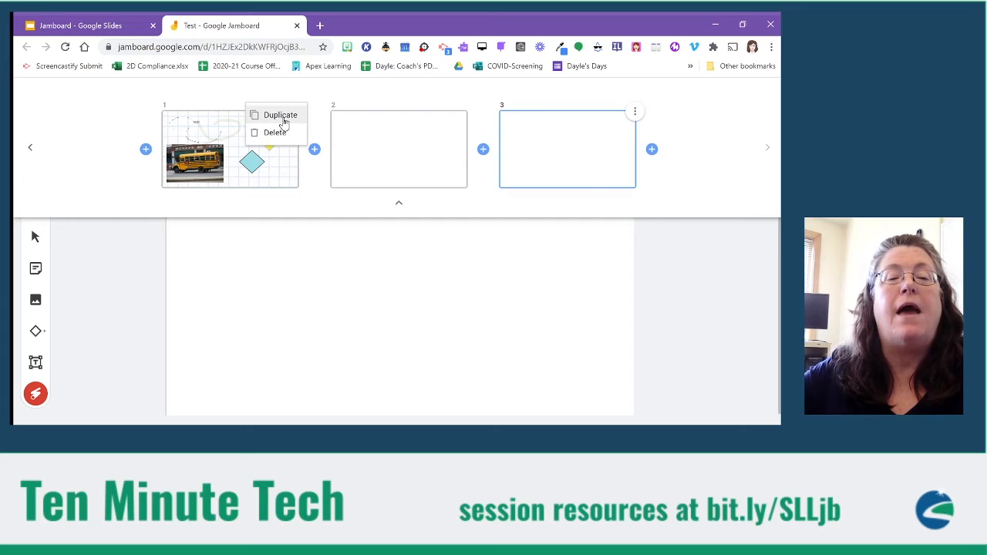
pyautogui.click(281, 116)
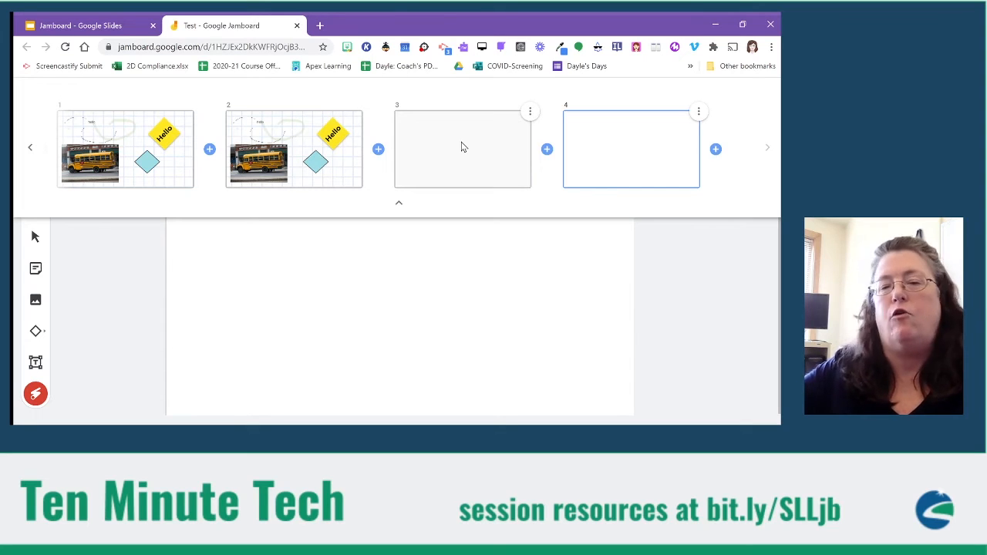
# Step: Delete both blank frames, keeping the two grid frames with the bus photo, and collapse the frame overview
pyautogui.click(530, 112)
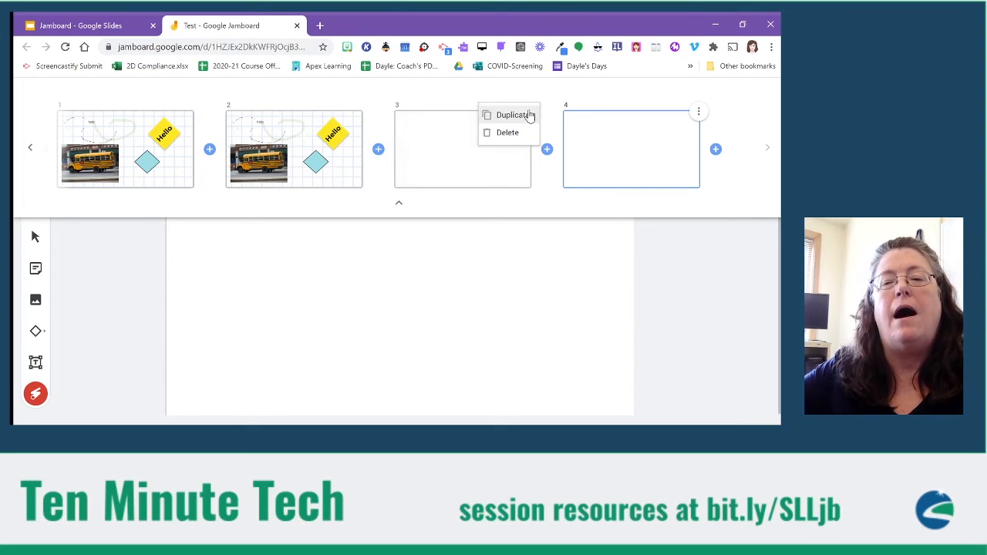
pyautogui.click(522, 132)
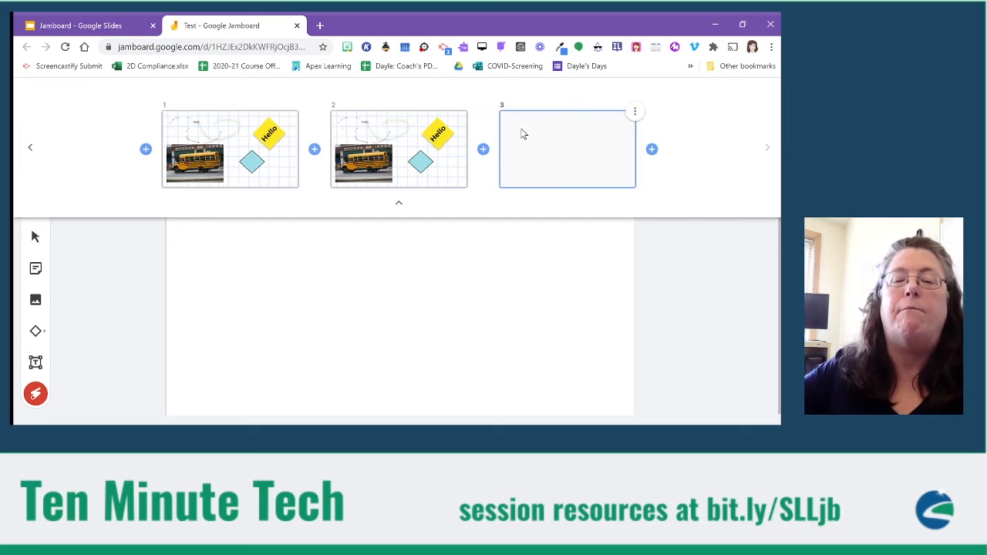
pyautogui.click(634, 112)
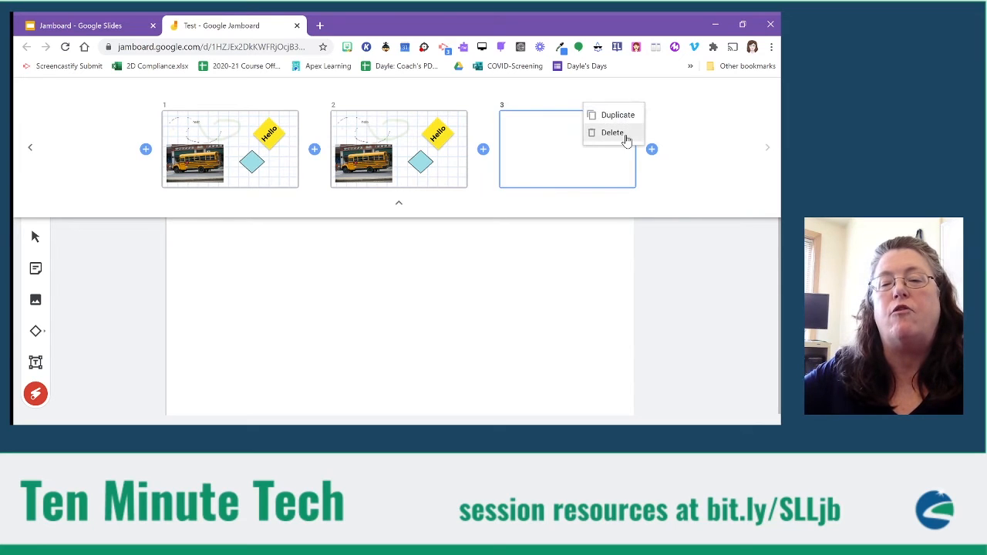
pyautogui.click(614, 133)
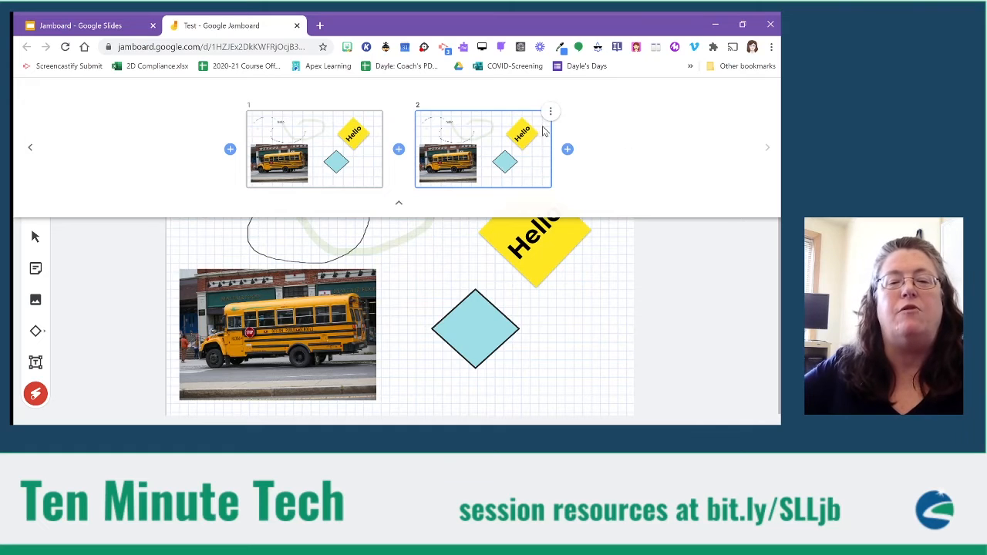
pyautogui.click(402, 204)
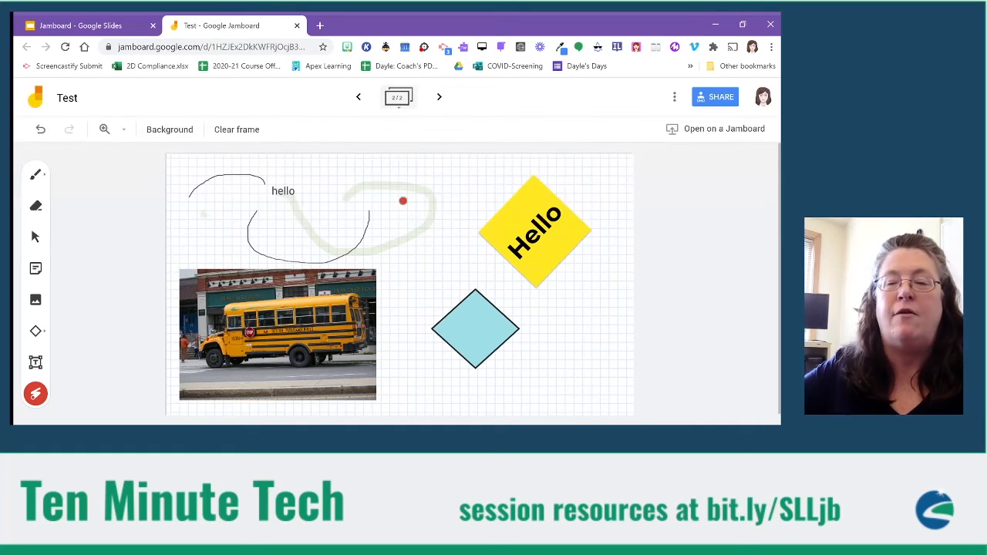
pyautogui.click(674, 99)
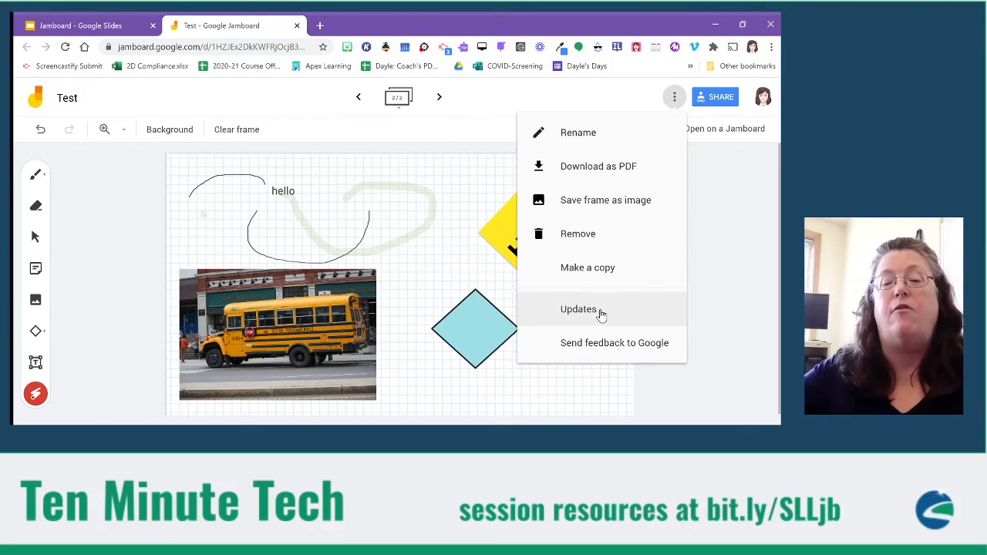
pyautogui.click(705, 307)
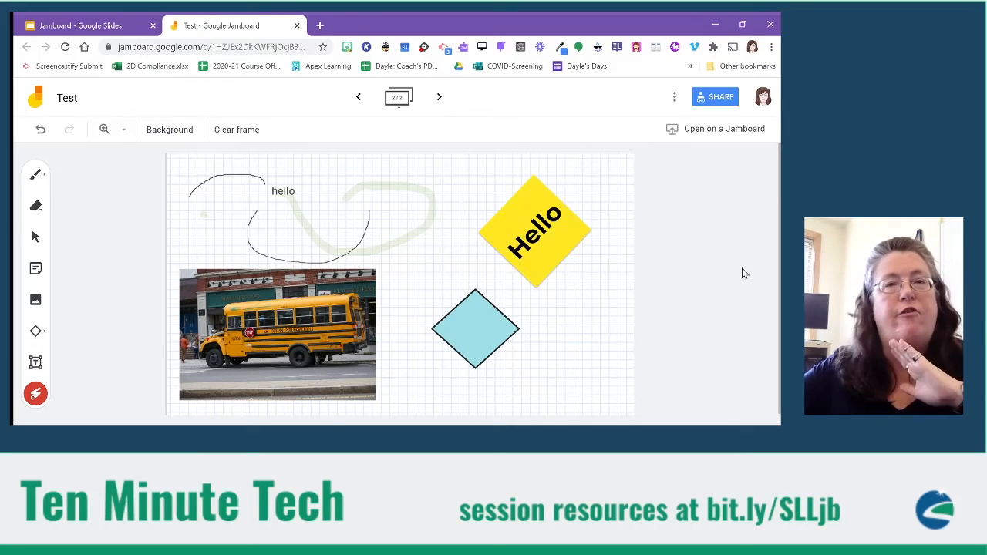
# Step: Change the jam's sharing for anyone with the link to Editor and back to Viewer, and finish sharing
pyautogui.click(713, 98)
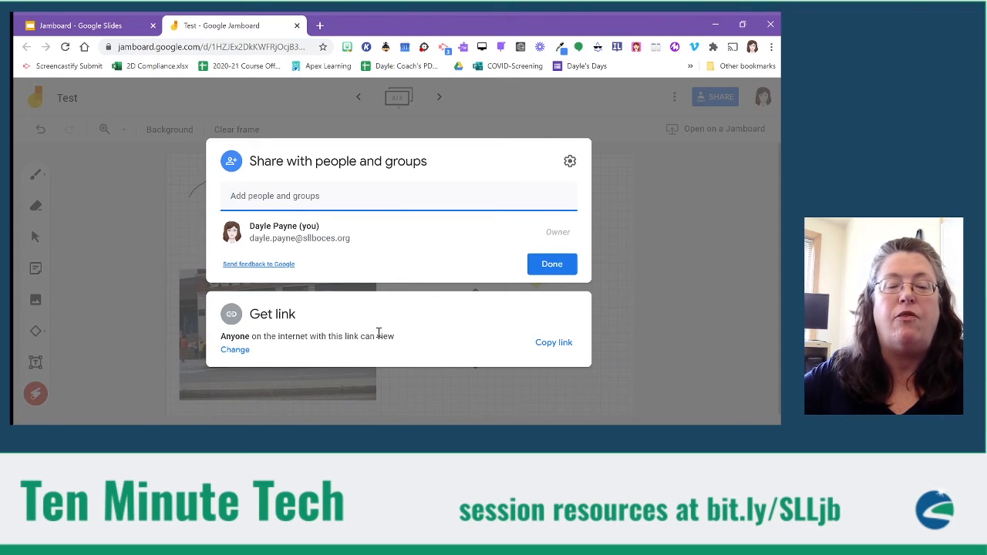
pyautogui.click(236, 349)
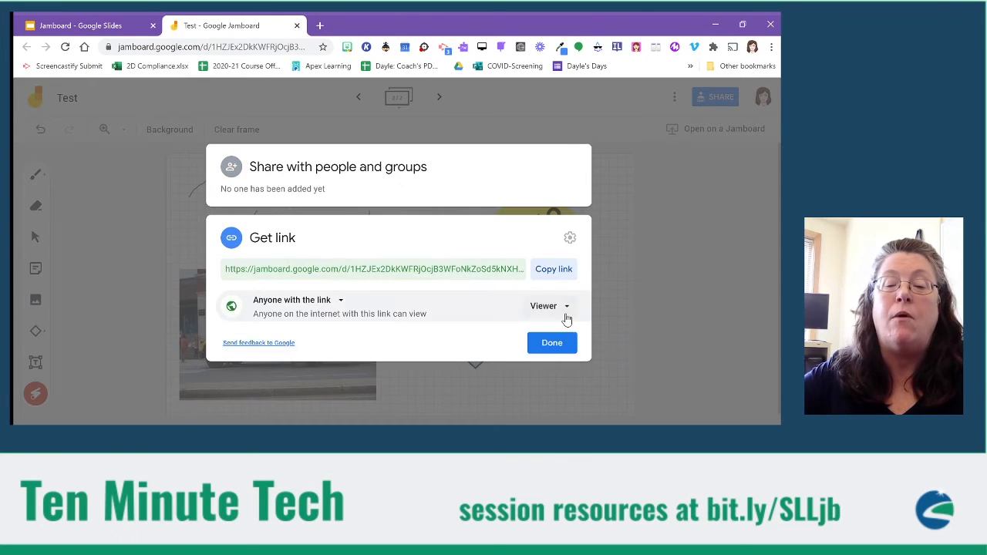
pyautogui.click(565, 312)
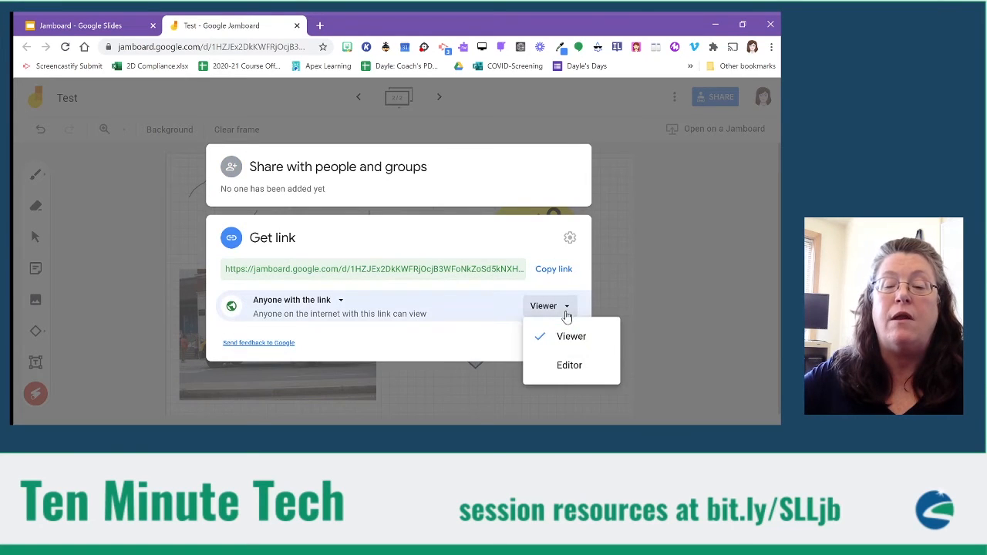
pyautogui.click(585, 364)
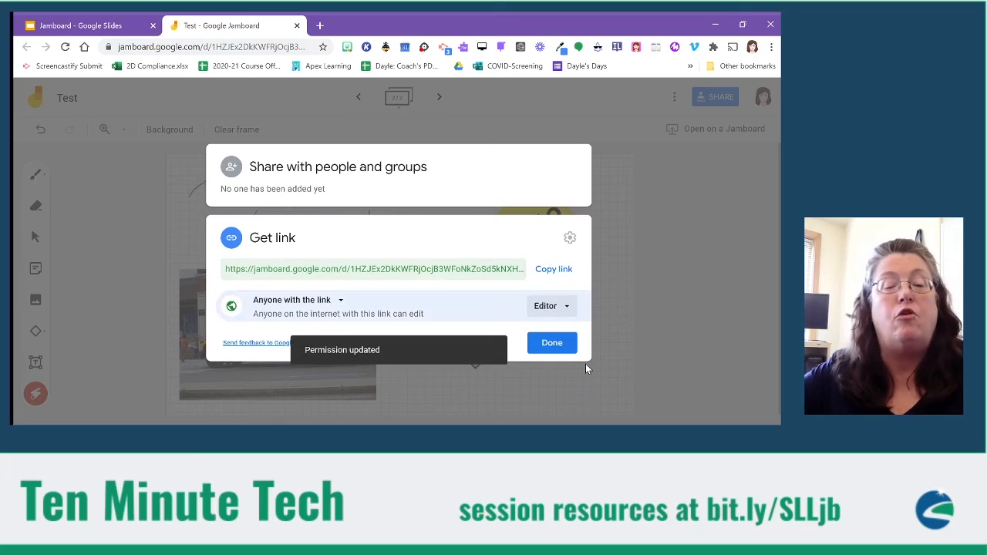
pyautogui.click(569, 306)
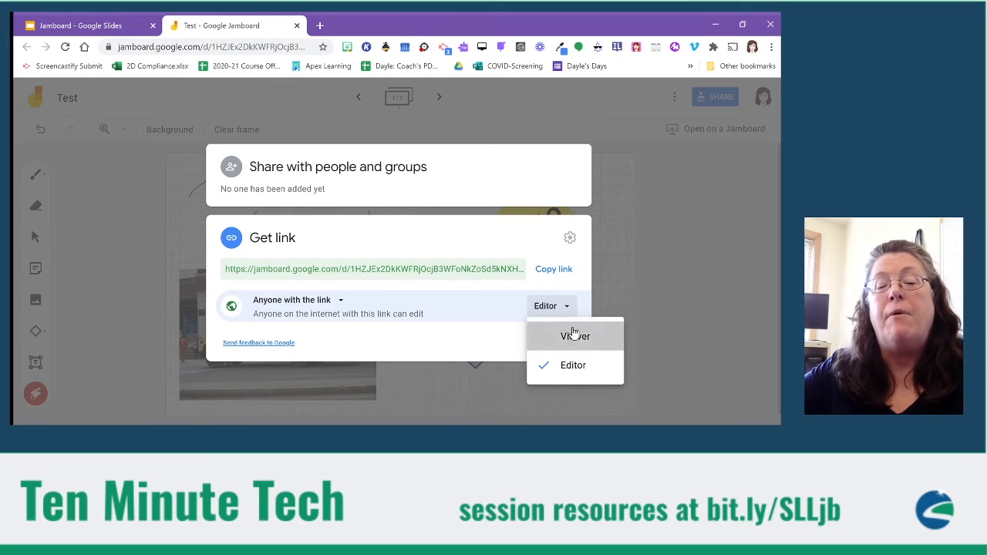
pyautogui.click(576, 335)
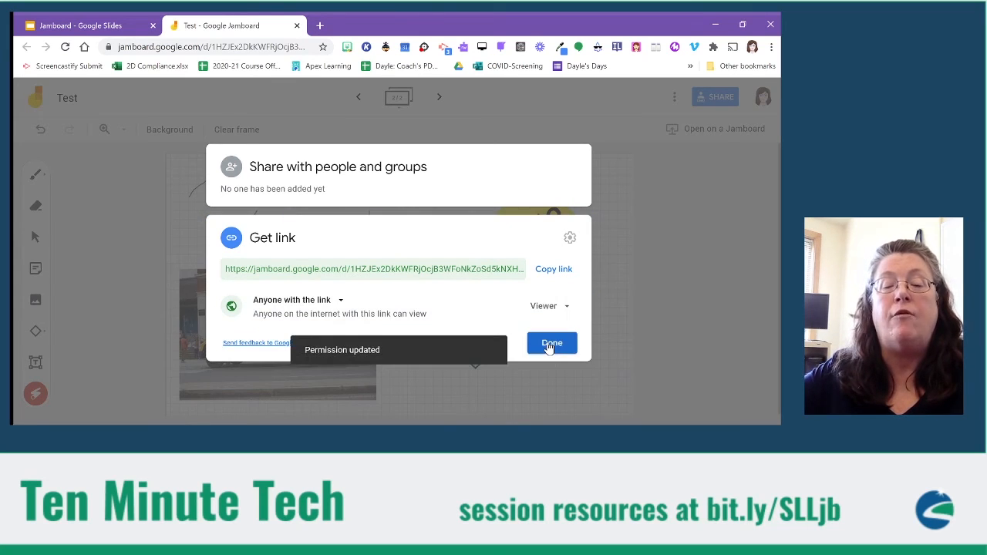
pyautogui.click(550, 344)
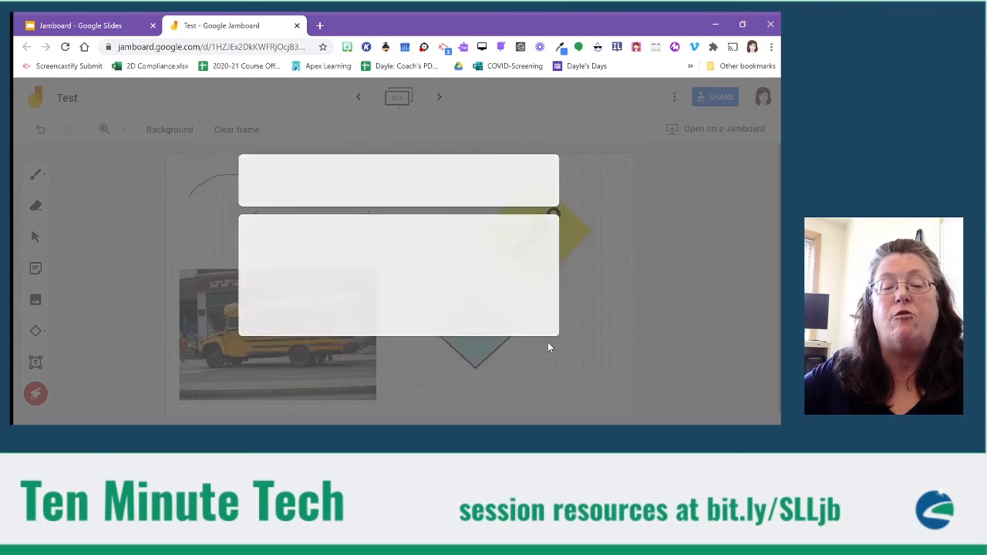
# Step: Switch to the Jamboard presentation in Google Slides and advance through the Google Classroom assignment examples to the Jamboard Resources slide
pyautogui.click(87, 26)
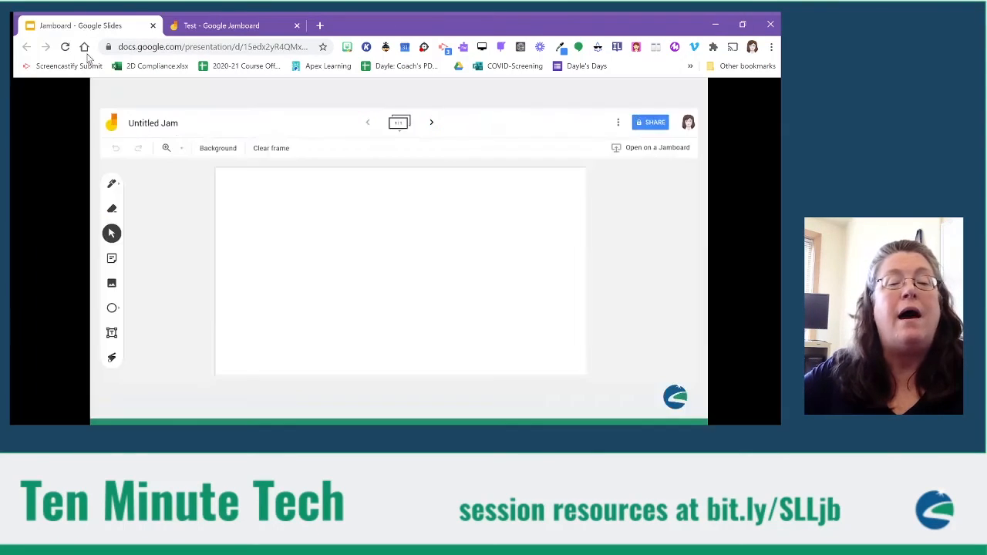
pyautogui.click(750, 276)
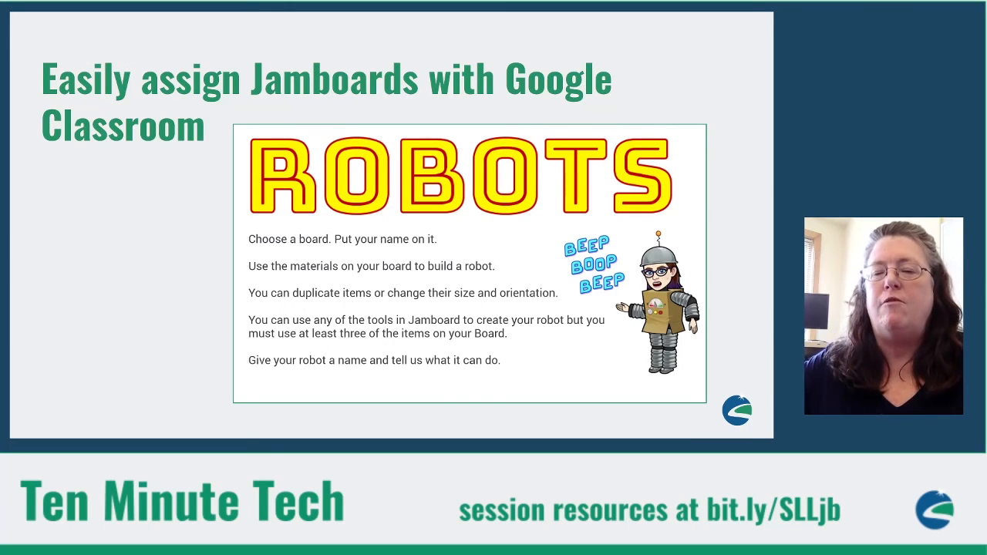
pyautogui.click(733, 271)
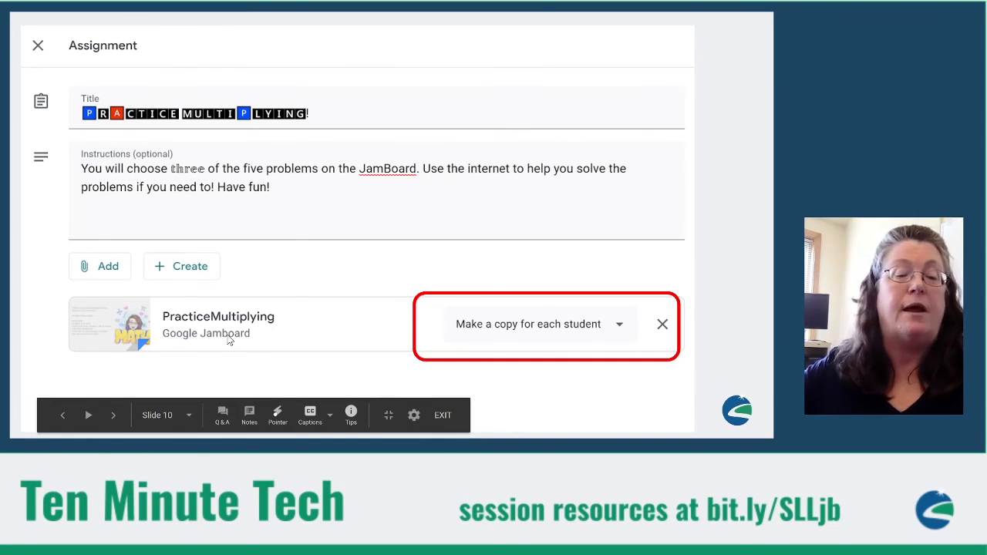
pyautogui.press('Right')
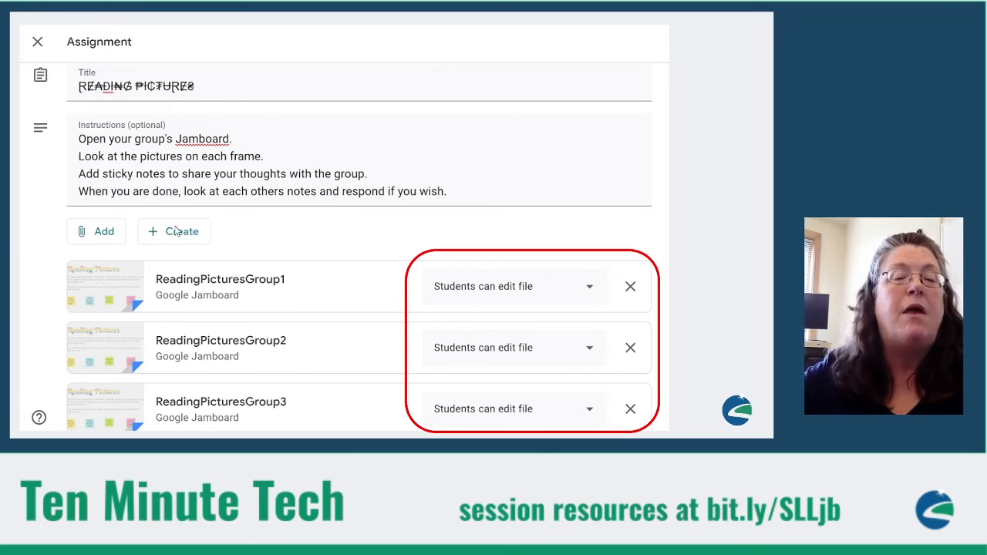
pyautogui.click(729, 213)
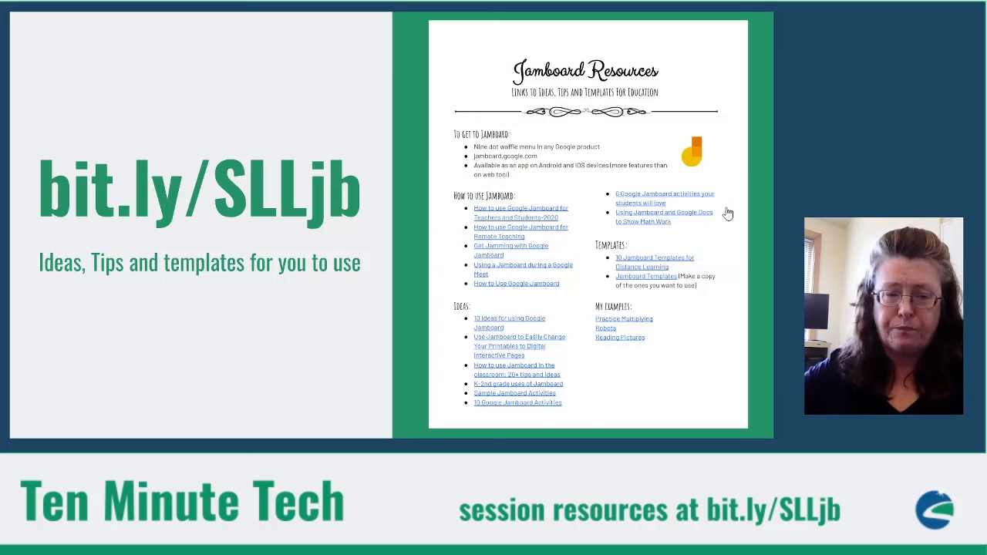